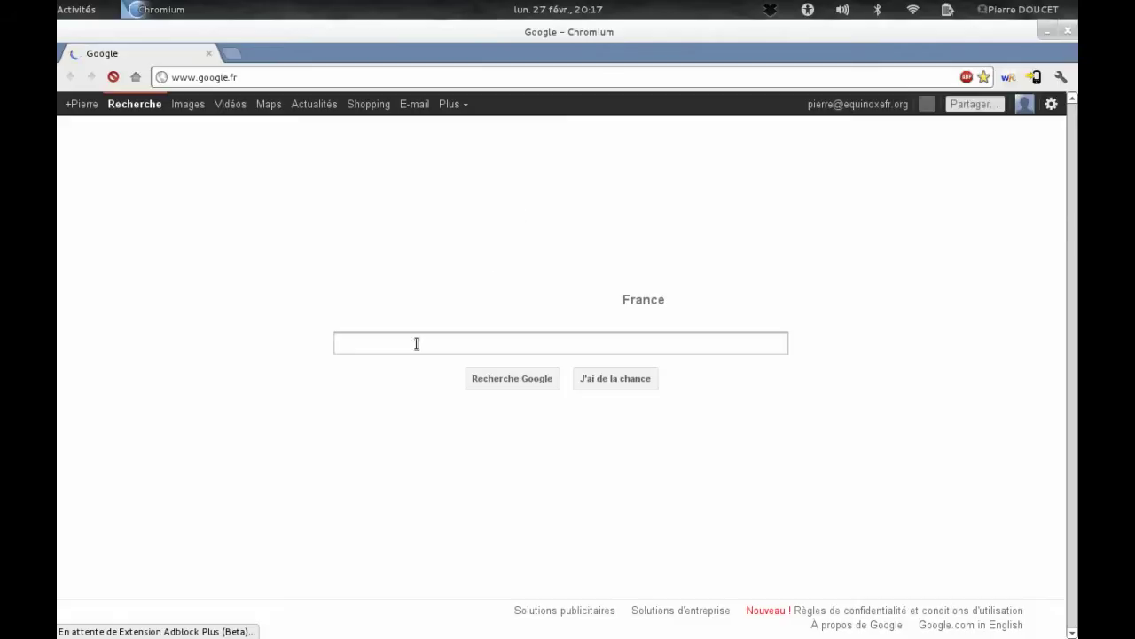
Step: Search Google for "lagrottedubarbu" and open the La Grotte Du Barbu website
text(lagro)
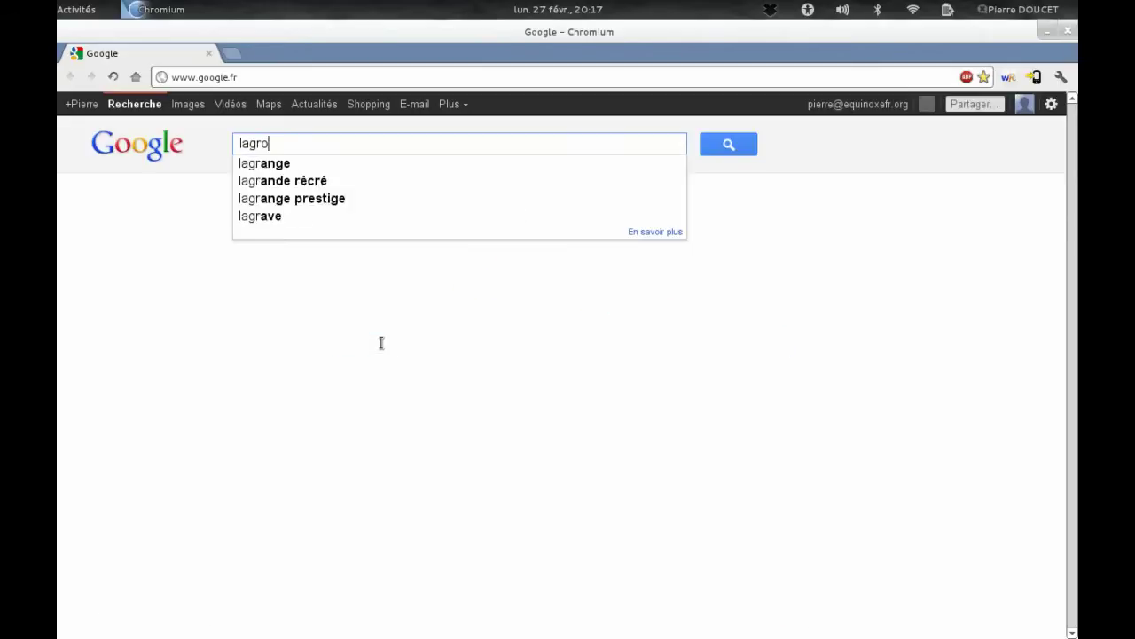
text(ttedubarbu)
key(Return)
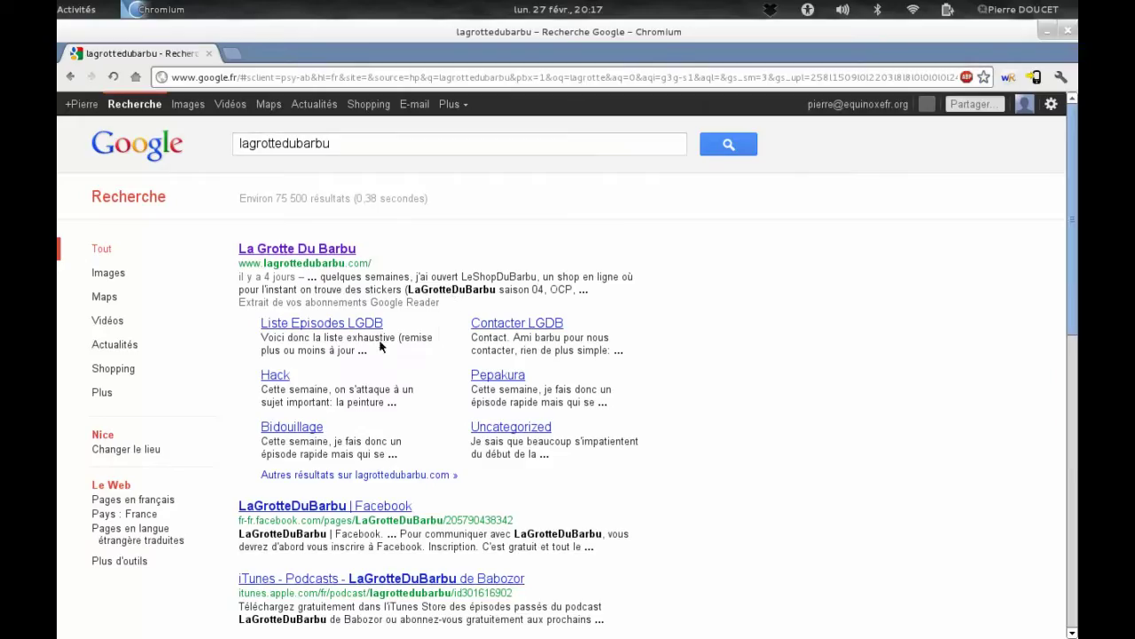
click(331, 248)
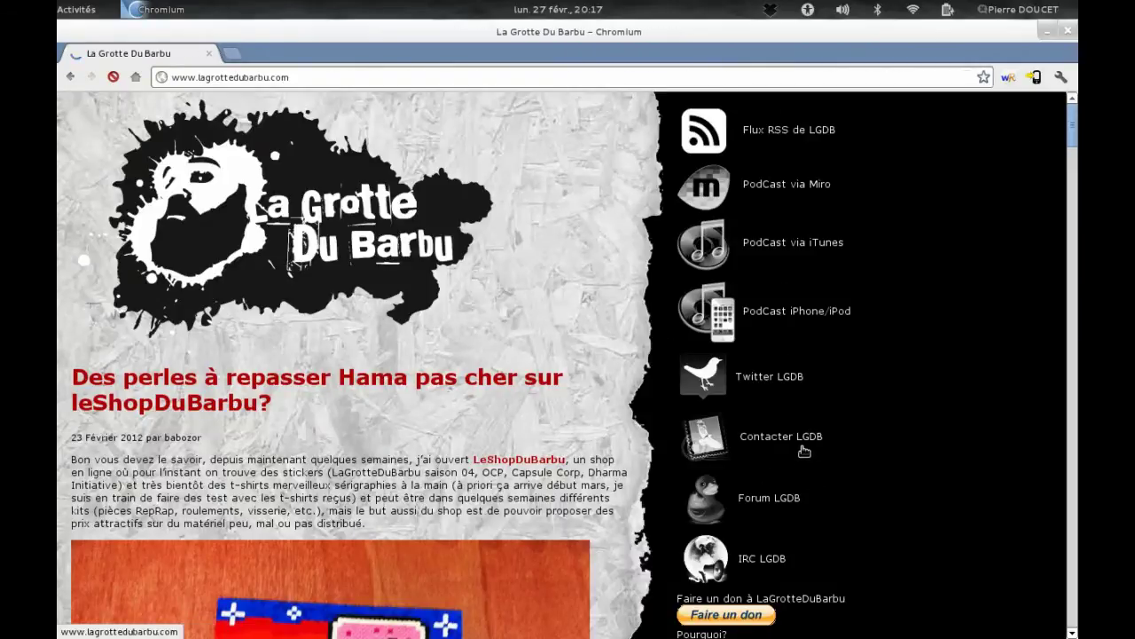
Step: Search the La Grotte Du Barbu site for "logo"
scroll(887, 417, down, 1)
scroll(887, 417, down, 4)
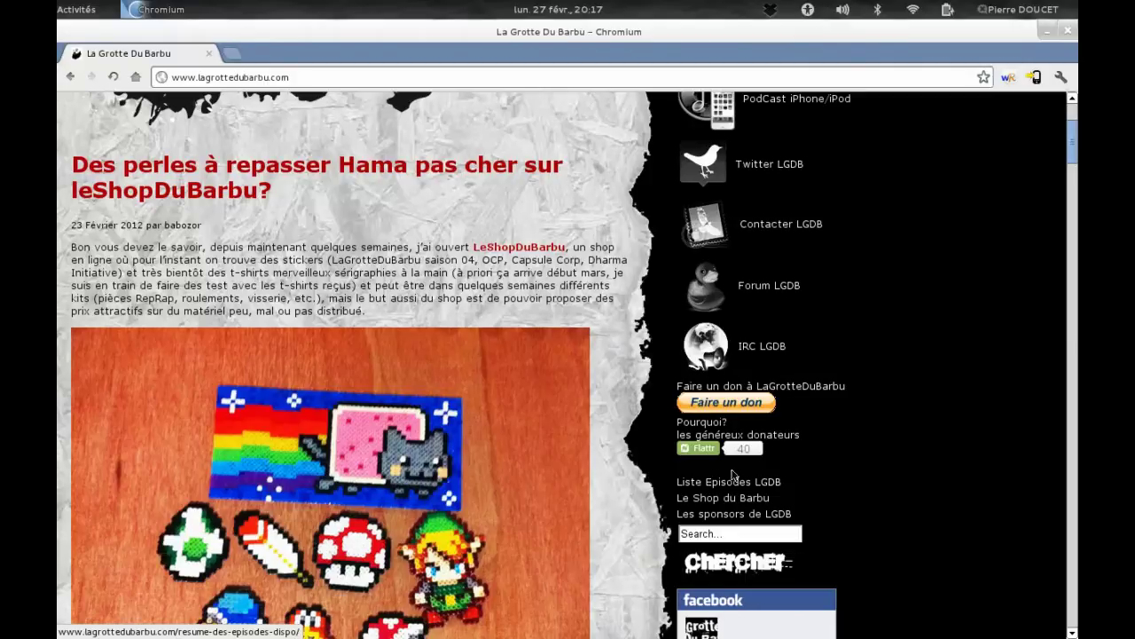
click(721, 533)
text(logo)
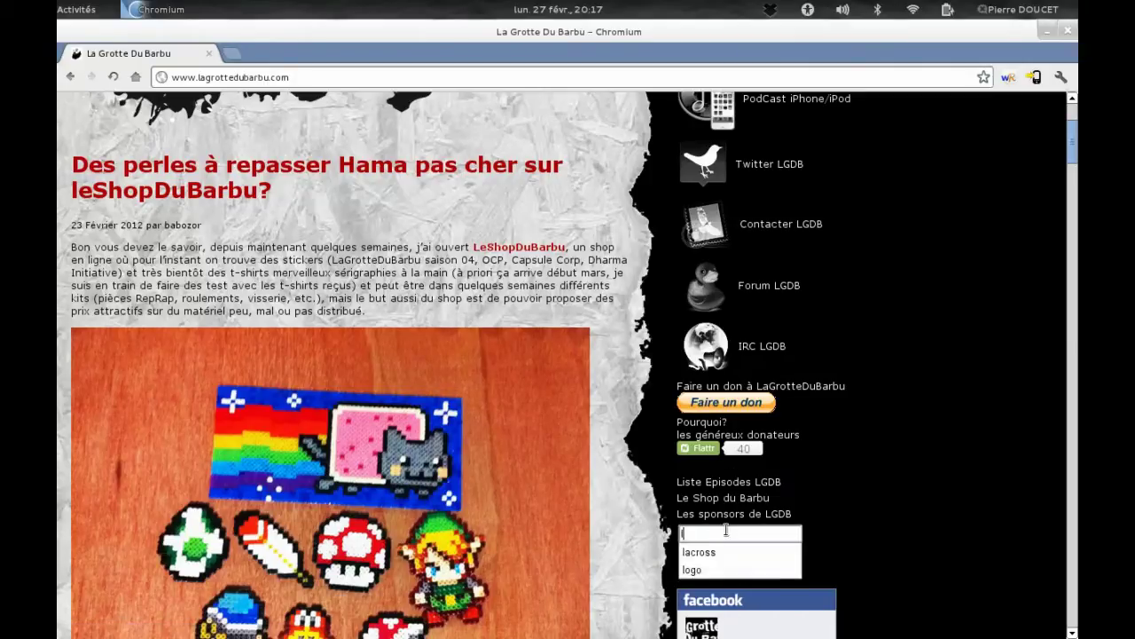
key(Return)
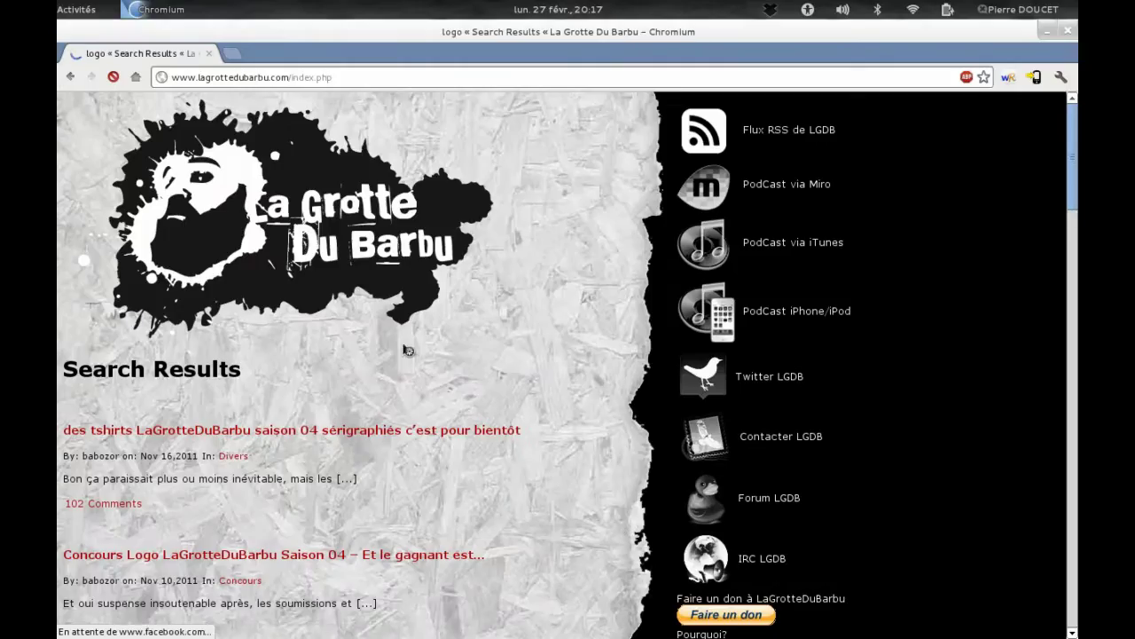
Step: Open the article "Concours Logo LaGrotteDuBarbu Saison 04 – Et le gagnant est…" and bring its winning logo into view
scroll(404, 377, down, 3)
click(338, 428)
scroll(466, 307, down, 3)
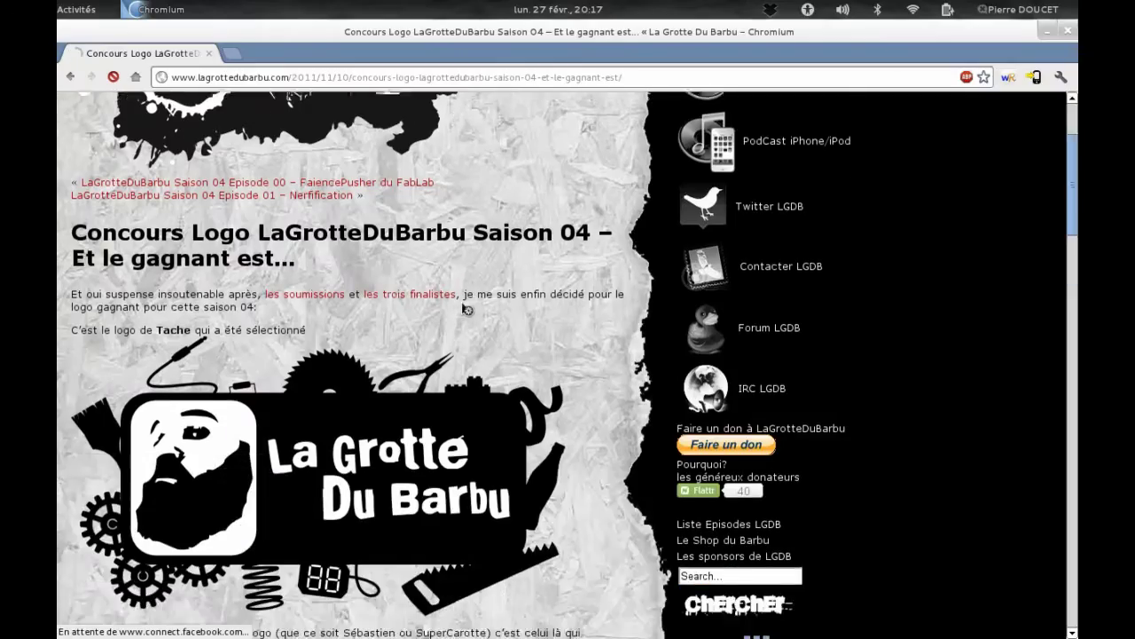
scroll(340, 365, down, 2)
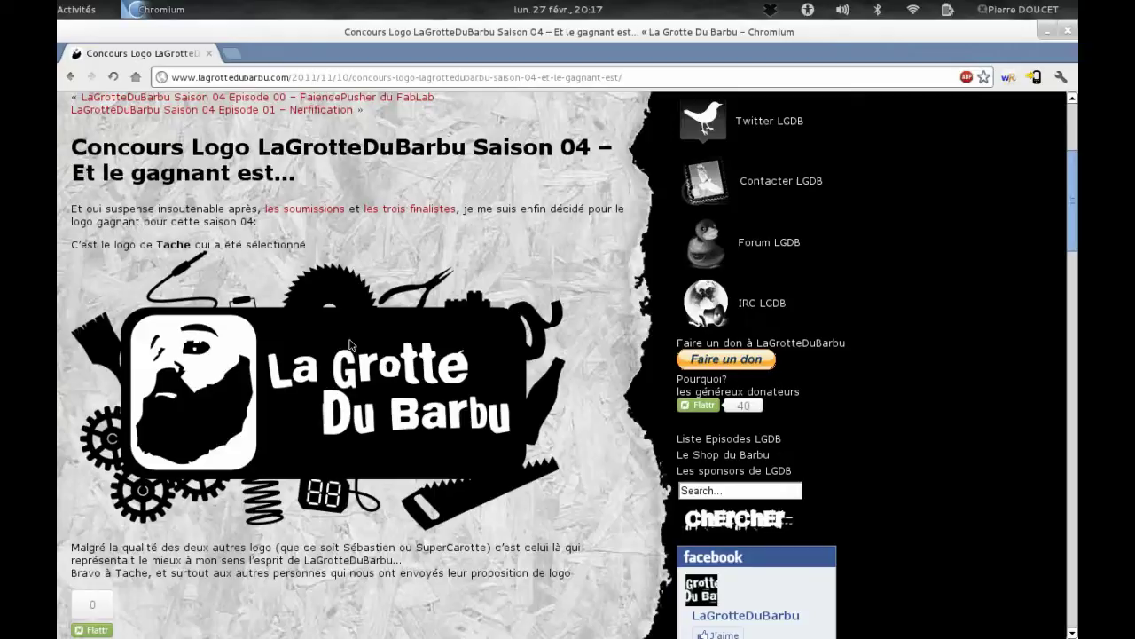
Step: Save the winning logo image as lagrottedubarbu.png in the lagrottedubarbu folder of the home directory, and close the browser
right_click(346, 346)
click(382, 353)
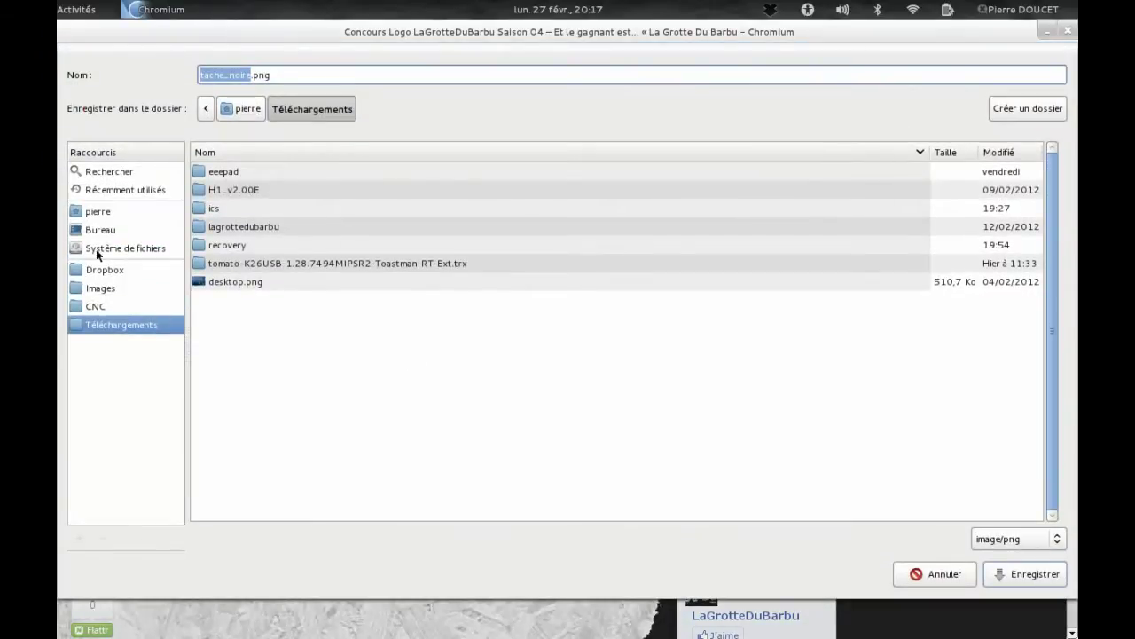
click(93, 213)
double_click(240, 341)
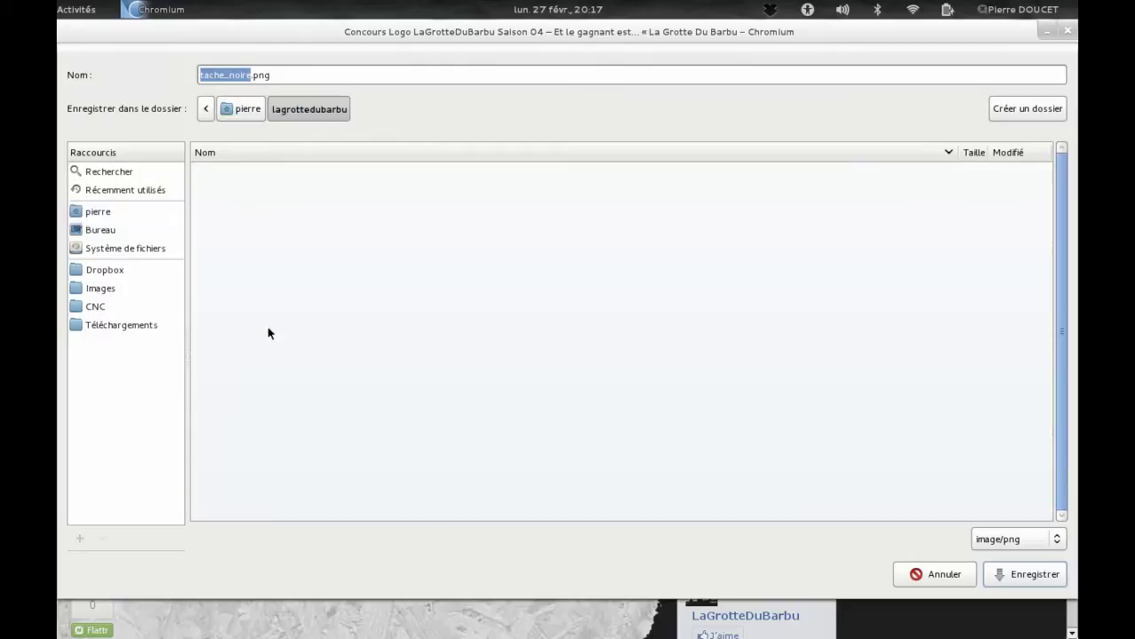
drag(254, 76, 76, 71)
key(BackSpace)
text(lagrottedubarbu)
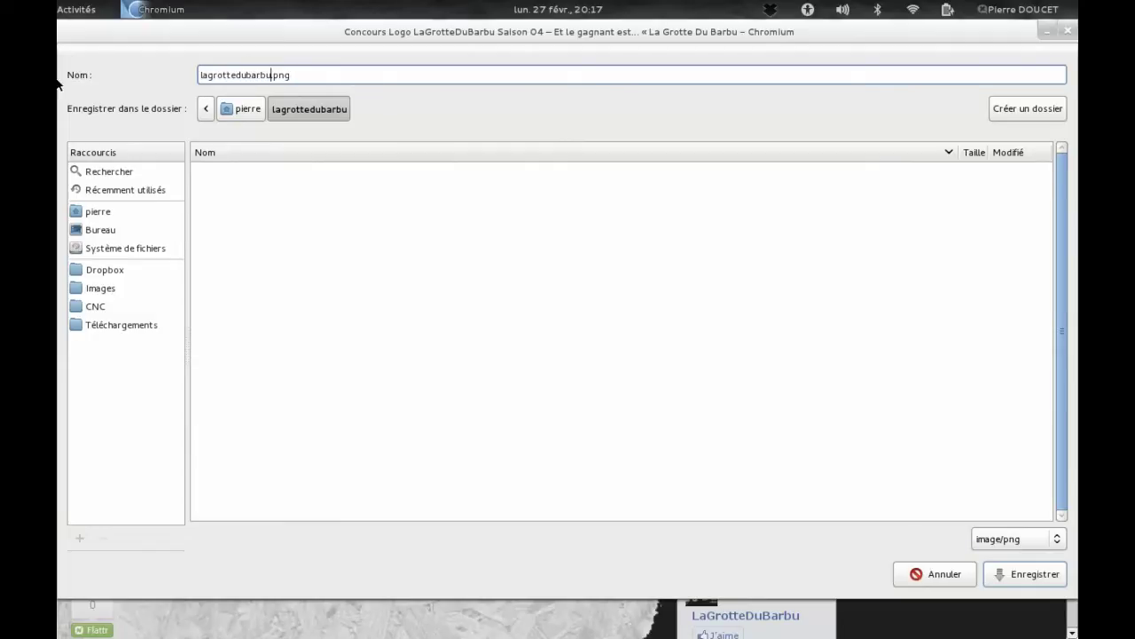
click(1000, 568)
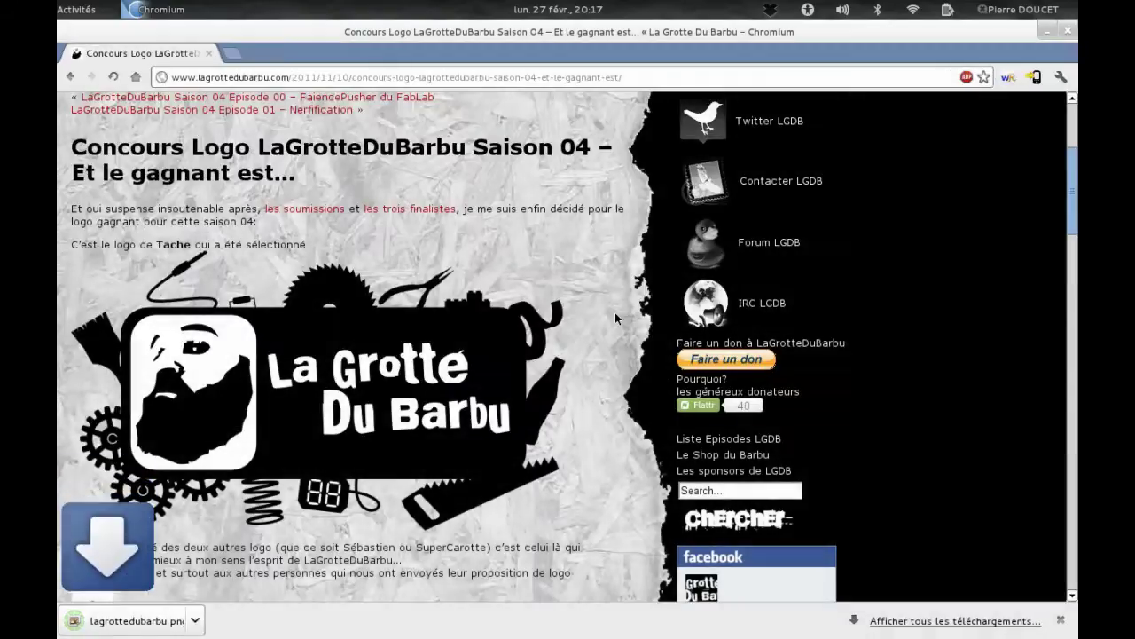
click(209, 54)
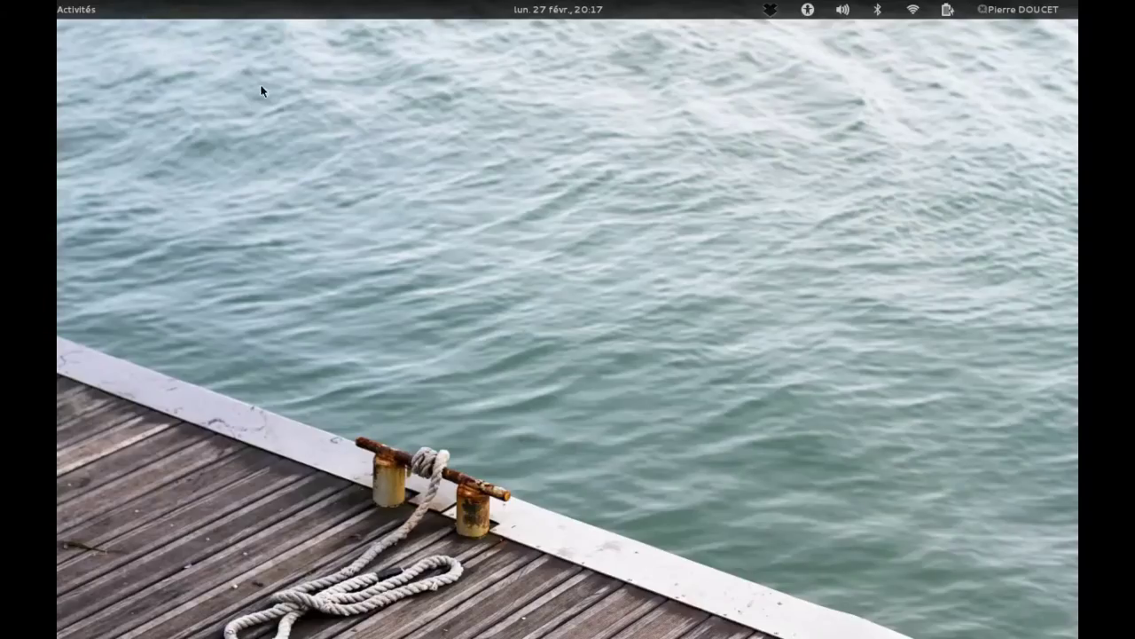
Step: Launch Inkscape and open lagrottedubarbu.png as an embedded image
mouse_move(59, 2)
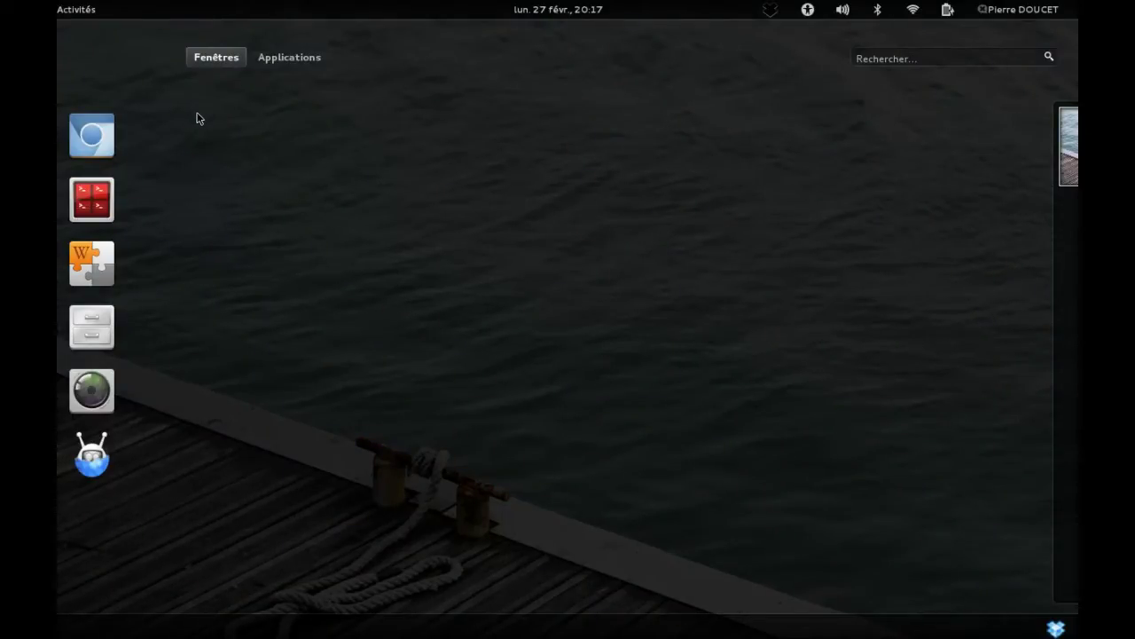
text(ink)
key(Return)
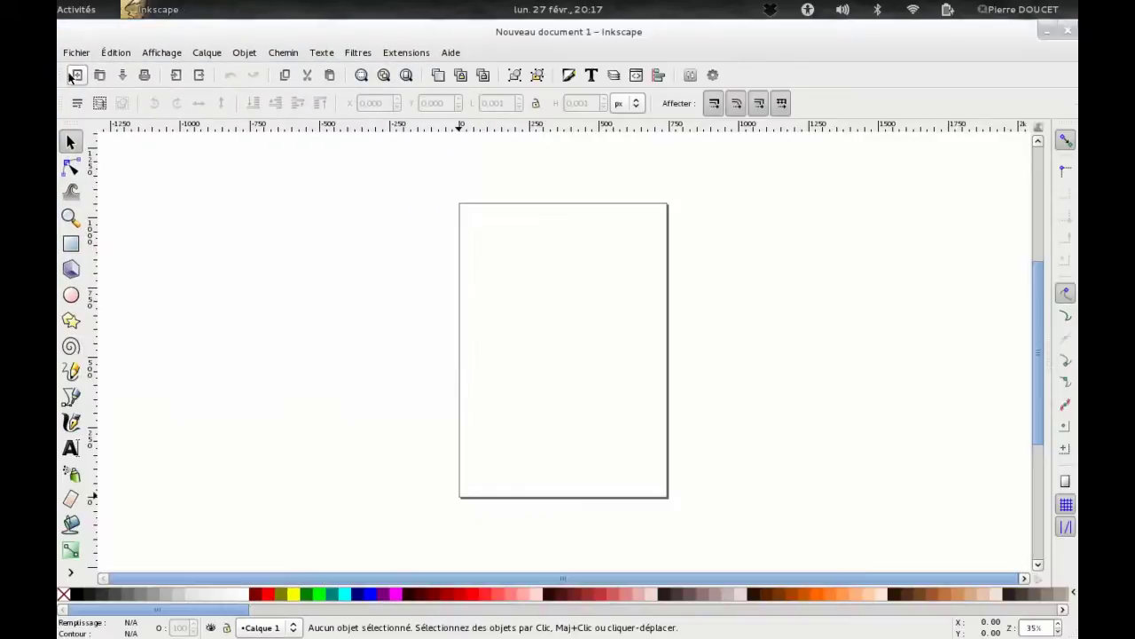
click(99, 76)
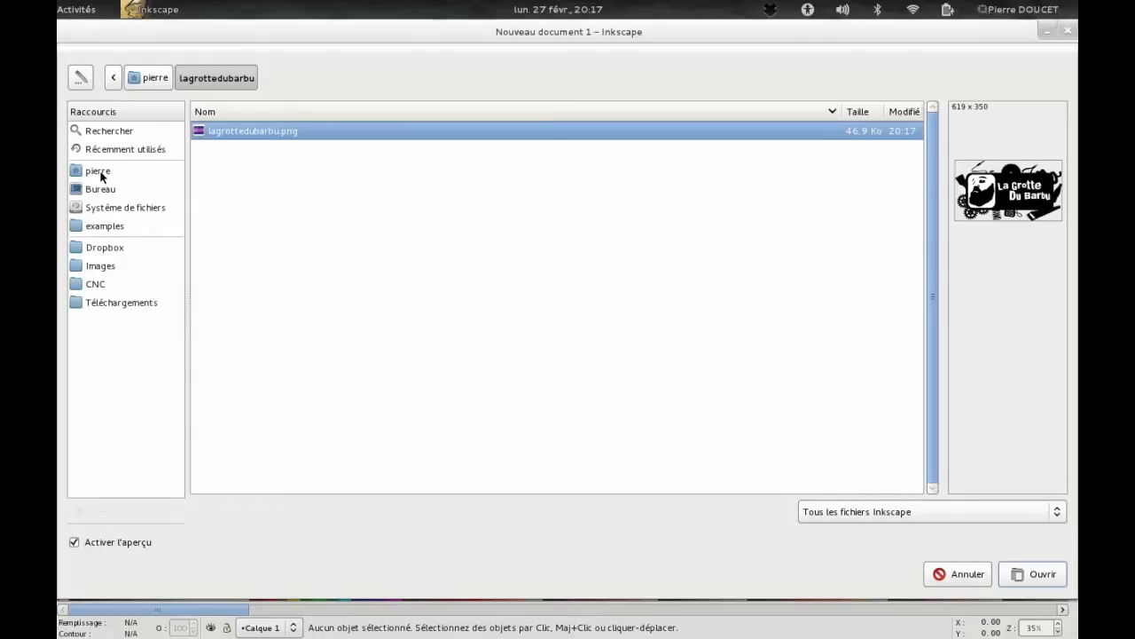
click(1034, 574)
click(667, 168)
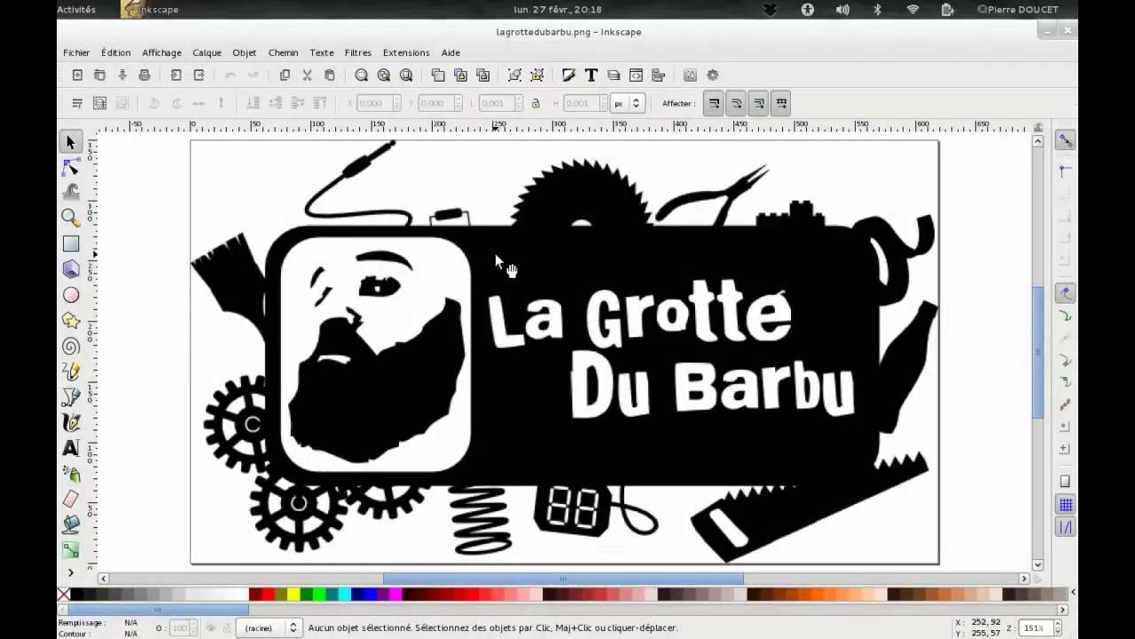
Step: Trace the logo bitmap into vector paths using grey levels (Niveaux de gris) with 2 passes, and close the tracing dialog
click(385, 269)
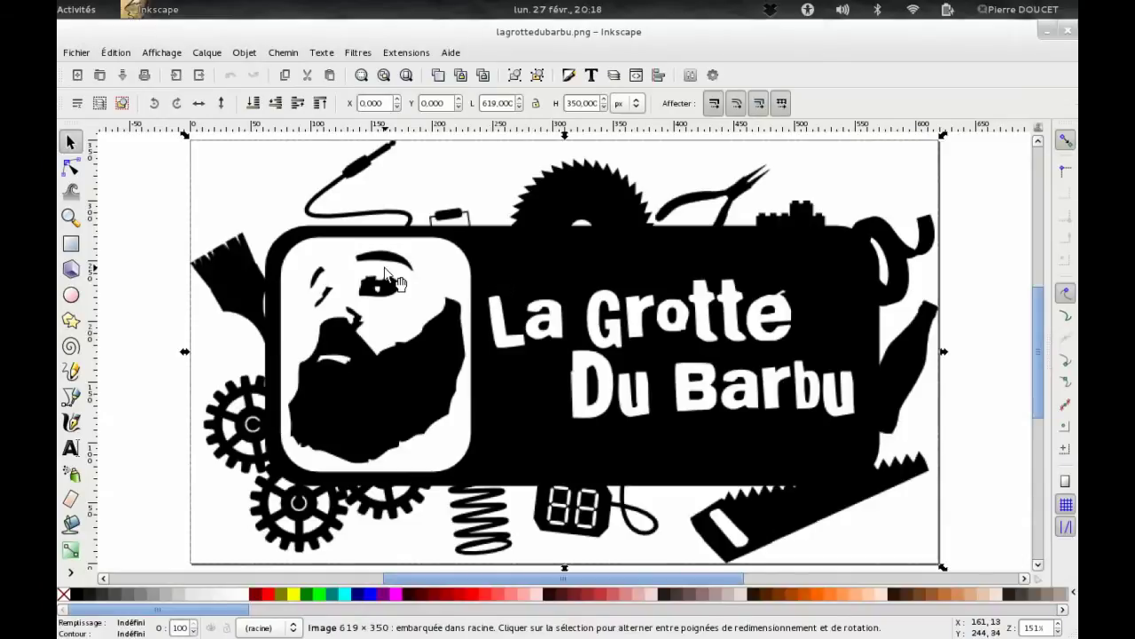
click(284, 55)
click(298, 110)
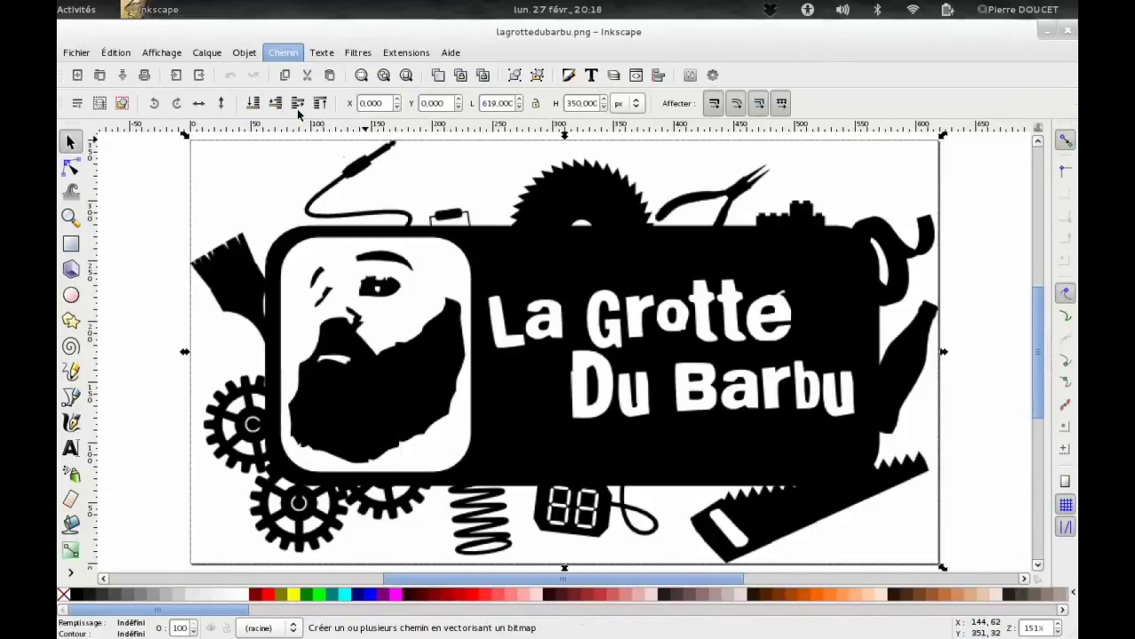
click(385, 274)
click(736, 235)
click(736, 235)
click(829, 300)
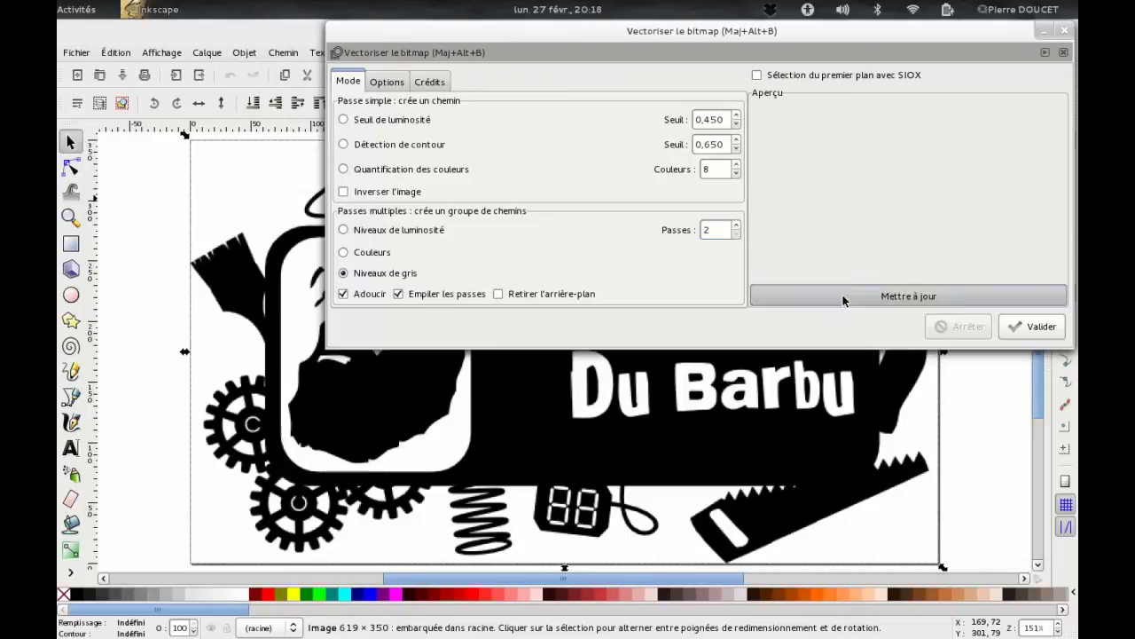
click(1053, 330)
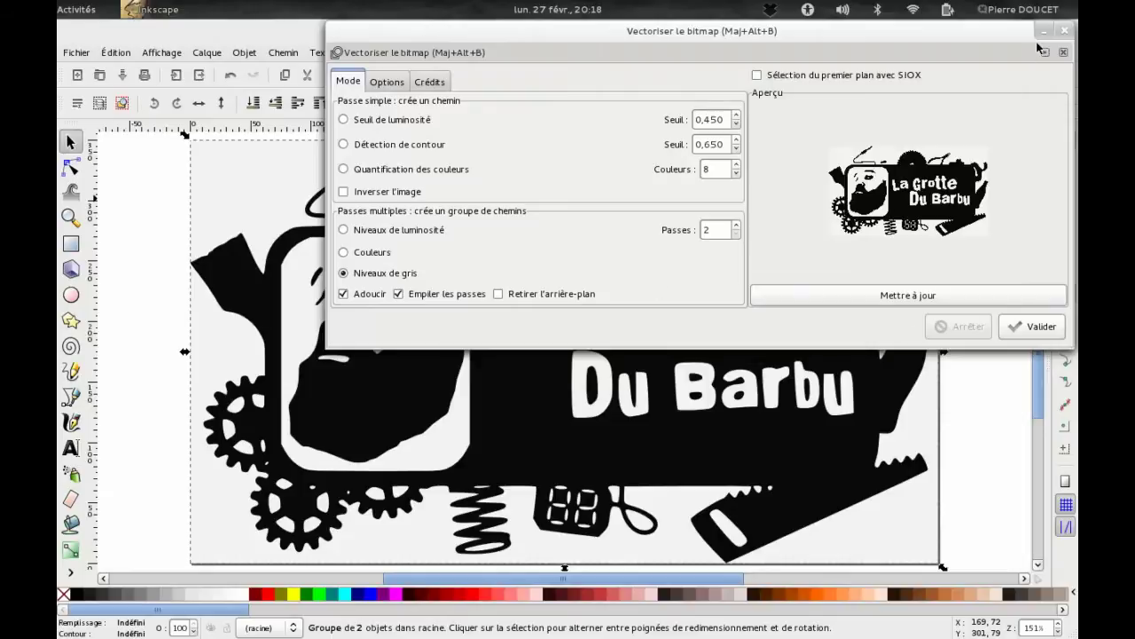
click(1064, 52)
Step: Move the traced group aside, delete the original bitmap beneath it, and put the tracing back onto the page
mouse_move(302, 253)
mouse_down()
mouse_move(560, 328)
mouse_move(486, 329)
mouse_up()
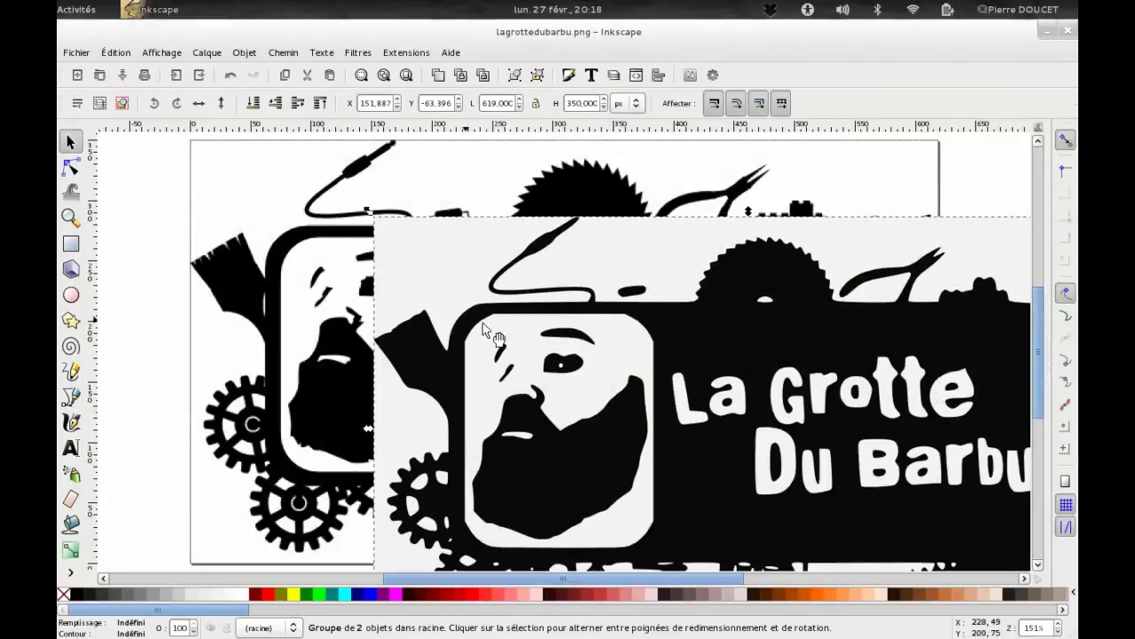
click(296, 280)
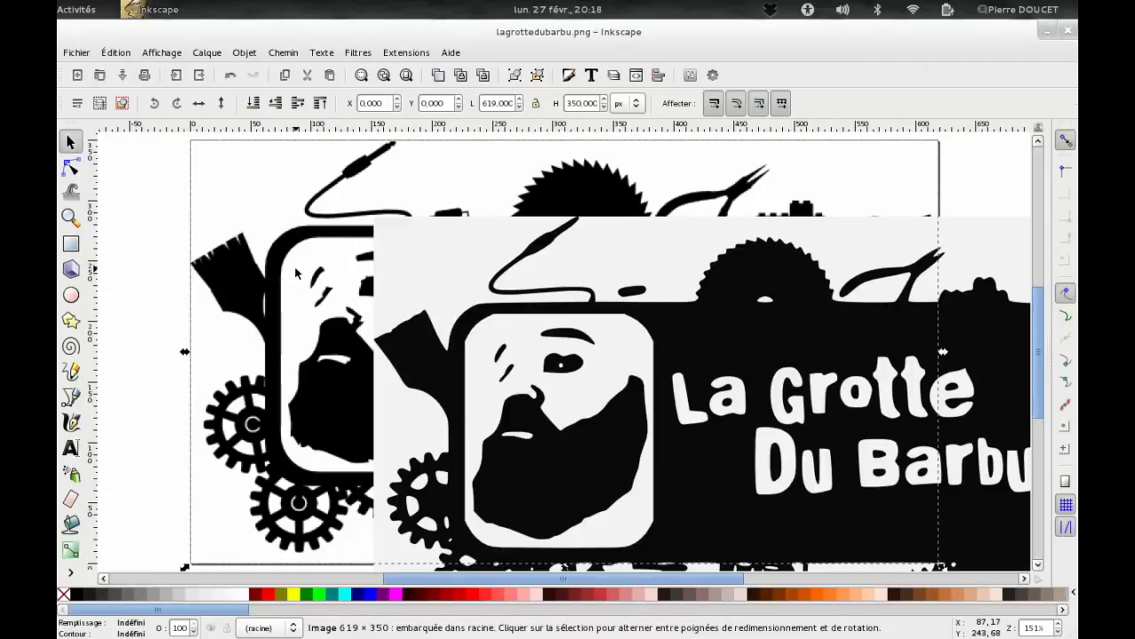
key(Delete)
mouse_move(405, 296)
mouse_down()
mouse_move(349, 227)
mouse_move(290, 196)
mouse_up()
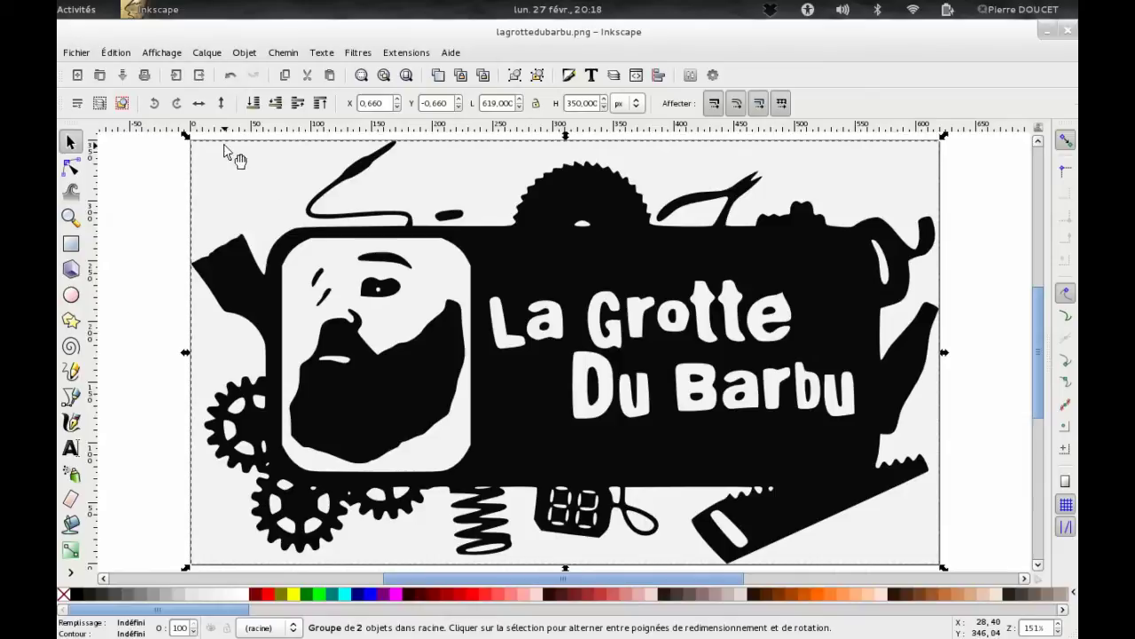
Step: Save the traced logo as lagrottedubarbu.dxf in the lagrottedubarbu folder, using the Better DXF Output format
click(167, 160)
click(76, 52)
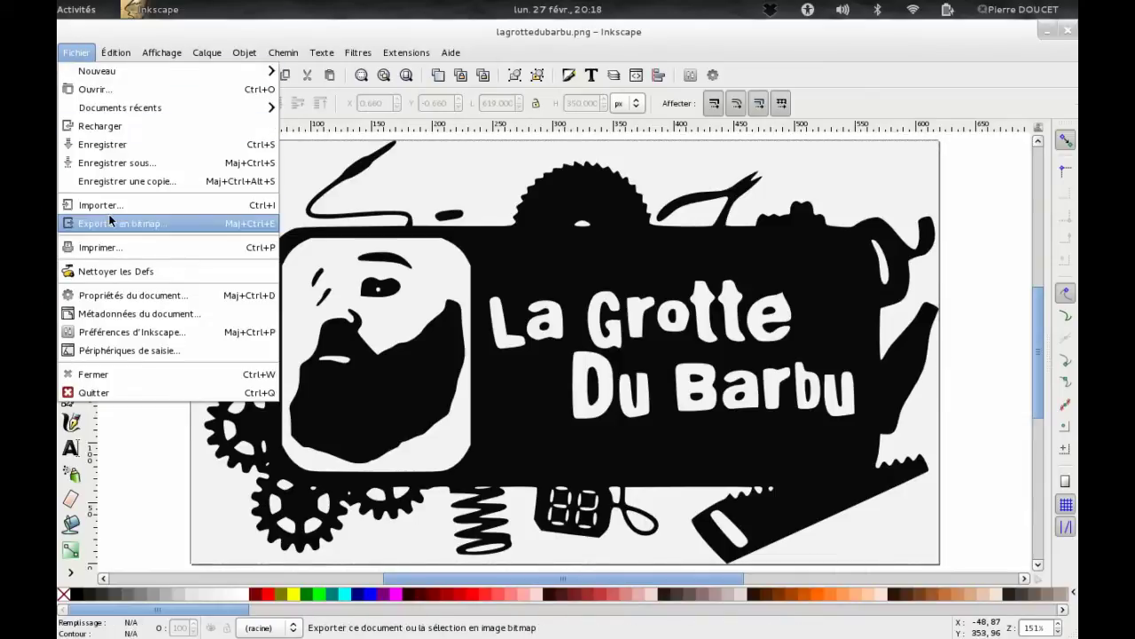
click(114, 165)
click(299, 78)
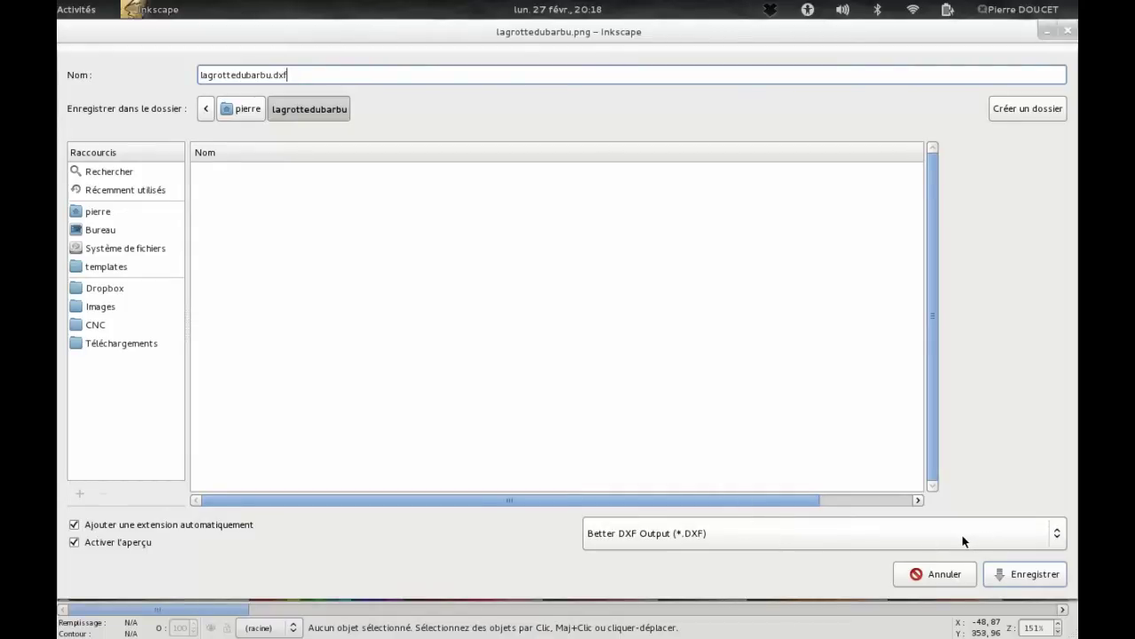
click(1024, 576)
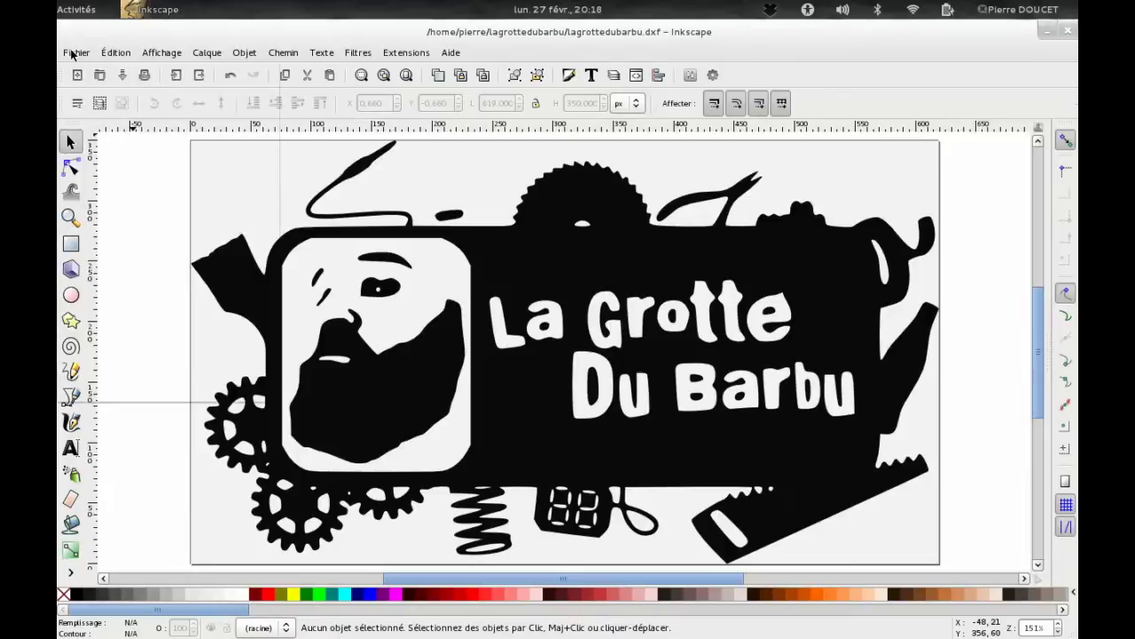
Step: Quit Inkscape without saving the drawing as SVG
click(76, 52)
click(352, 134)
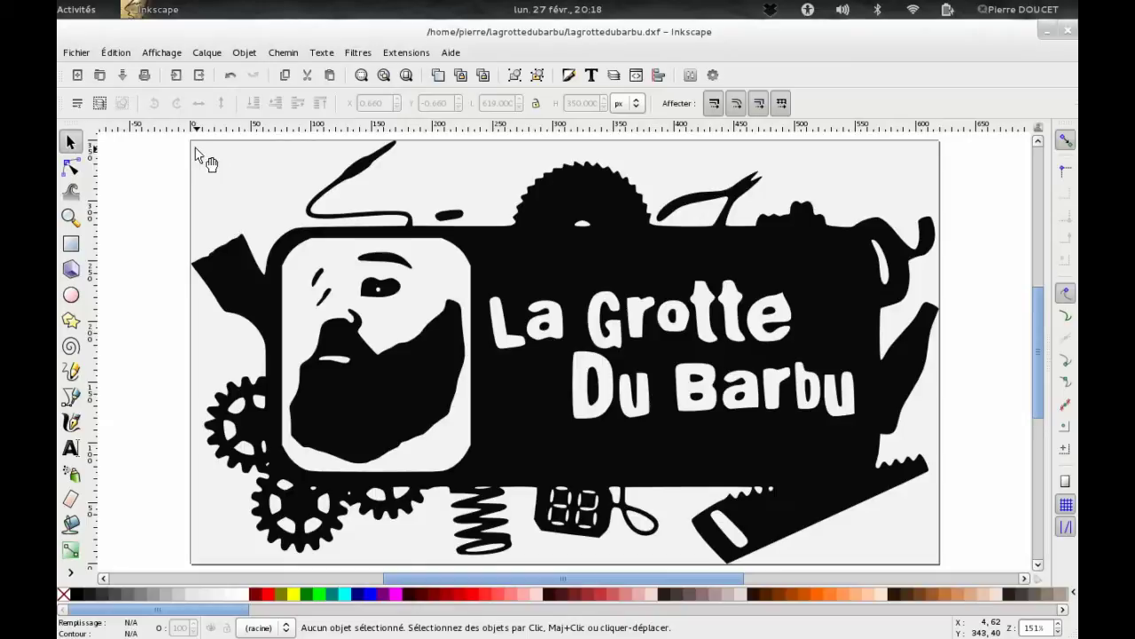
click(76, 52)
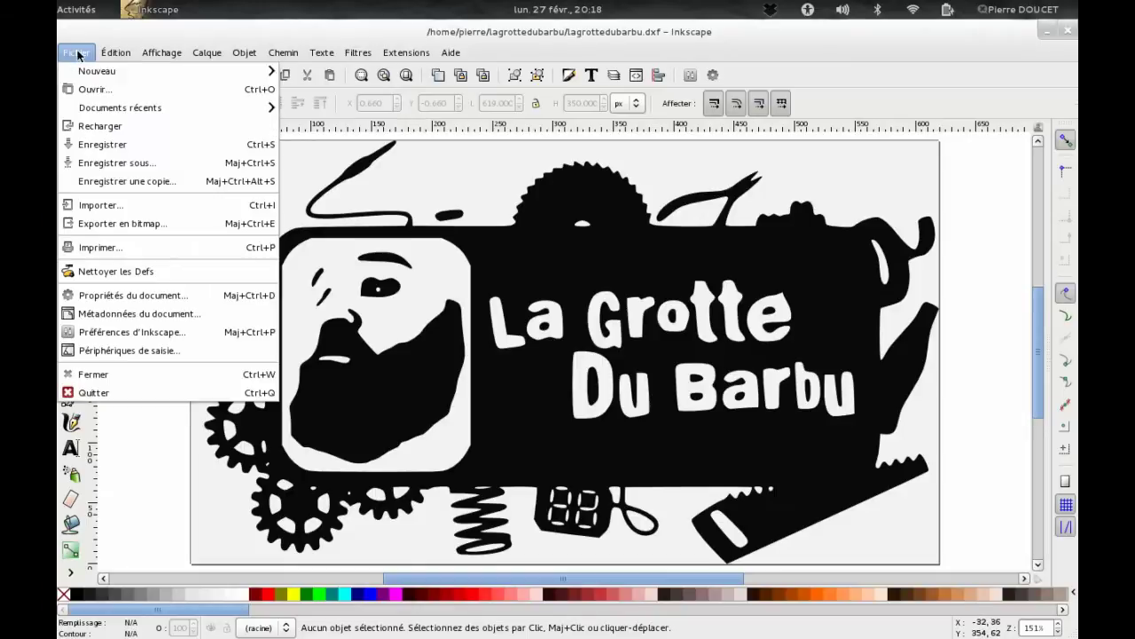
click(94, 393)
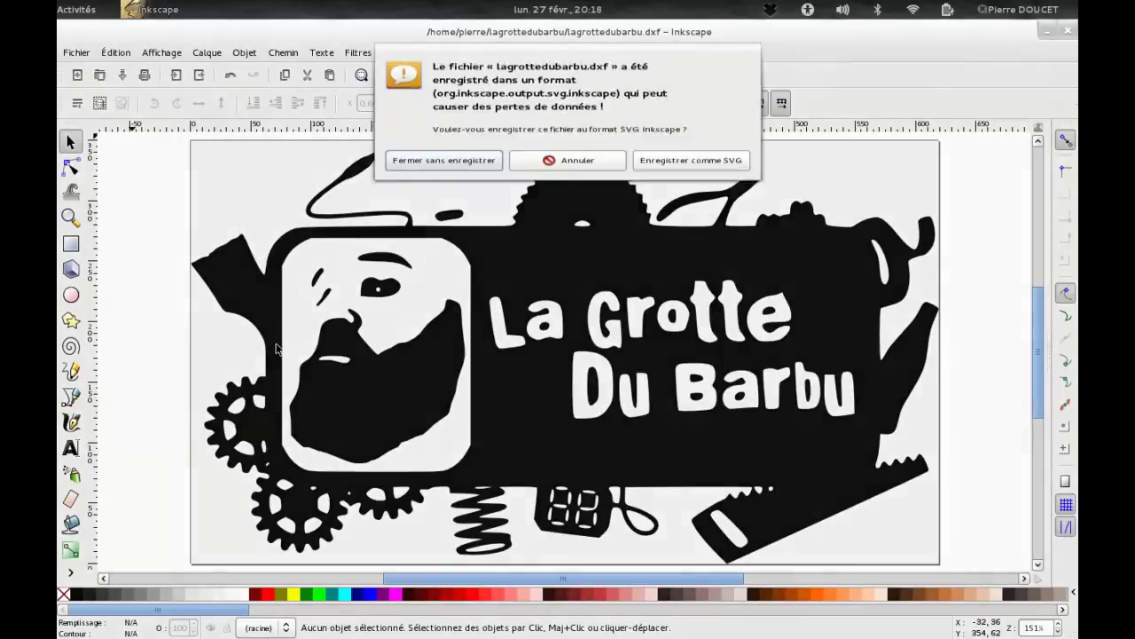
click(487, 193)
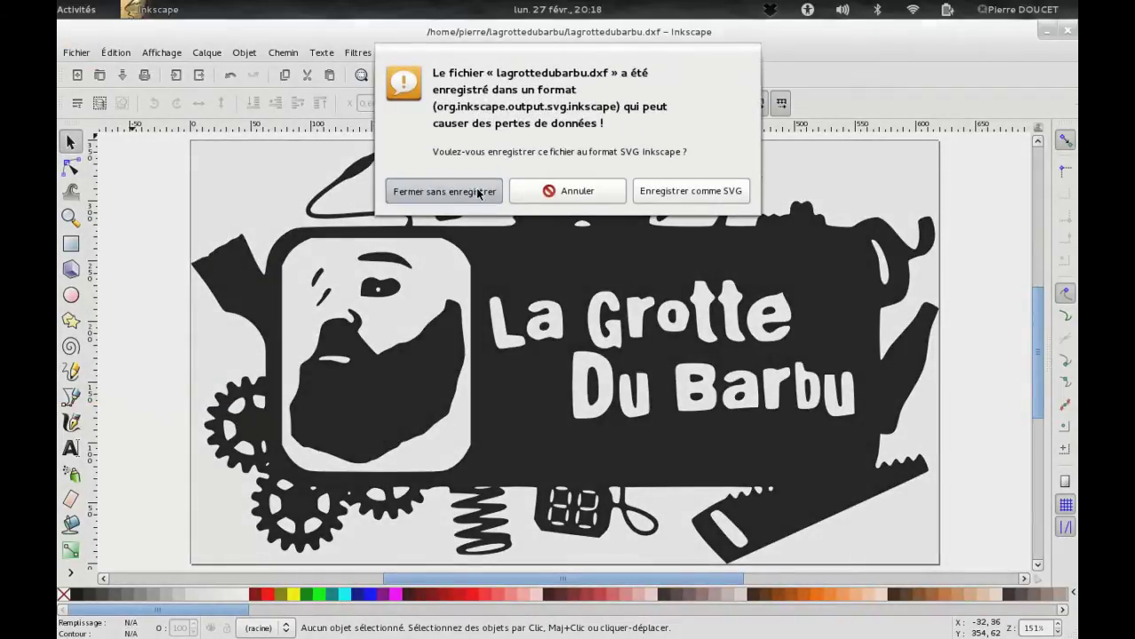
Step: Launch LibreCAD and open lagrottedubarbu.dxf from the lagrottedubarbu folder
mouse_move(58, 5)
text(libre)
click(225, 222)
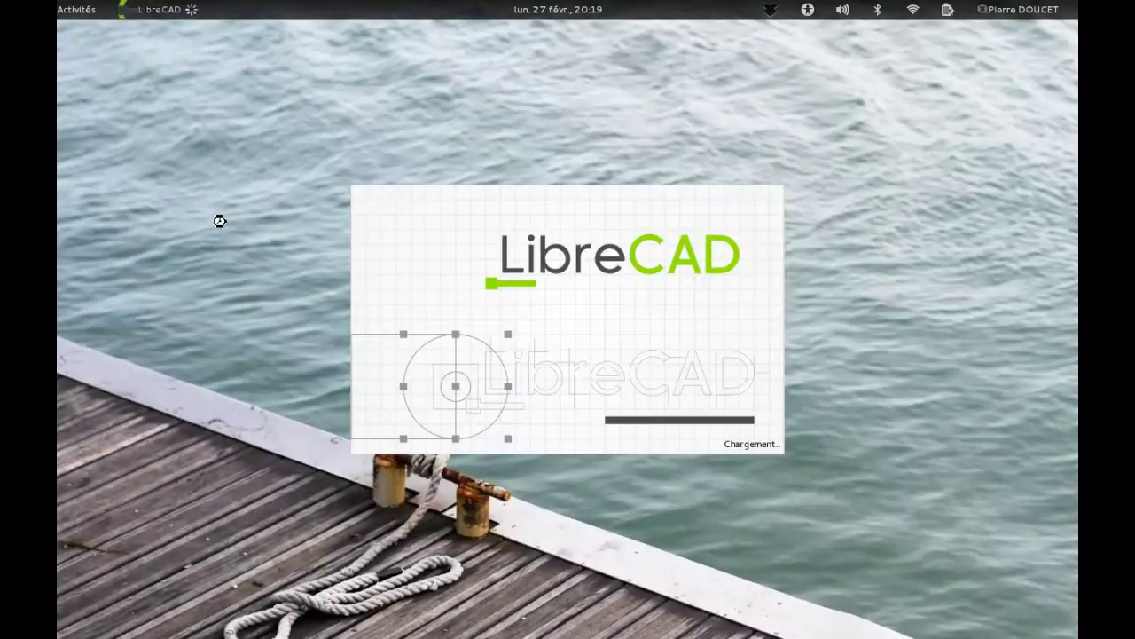
click(91, 53)
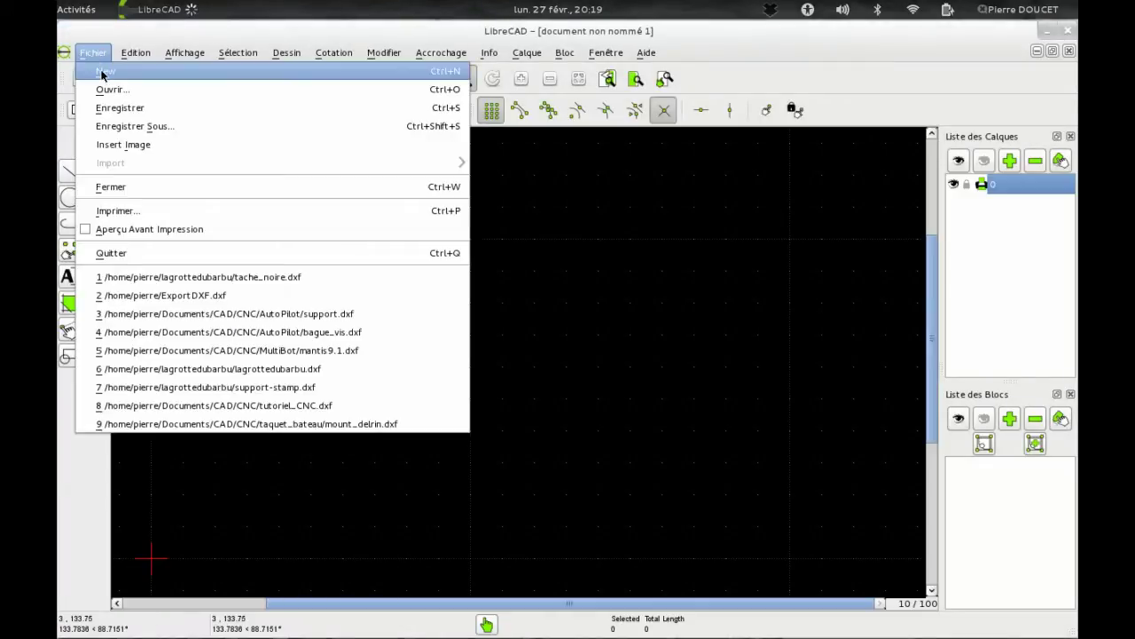
click(111, 89)
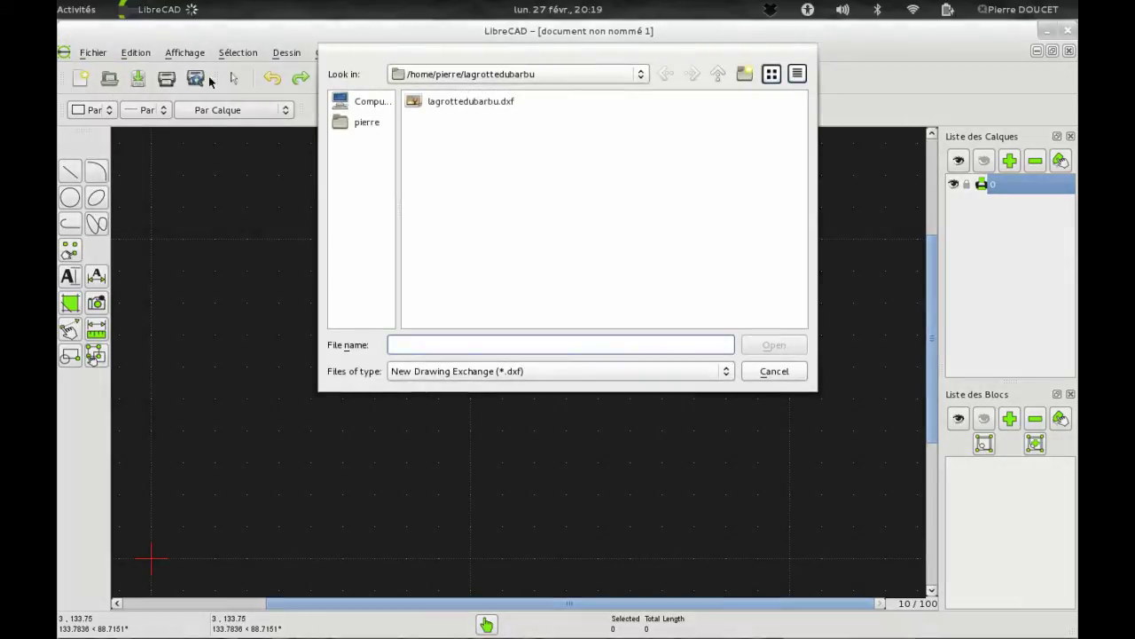
click(435, 104)
click(765, 345)
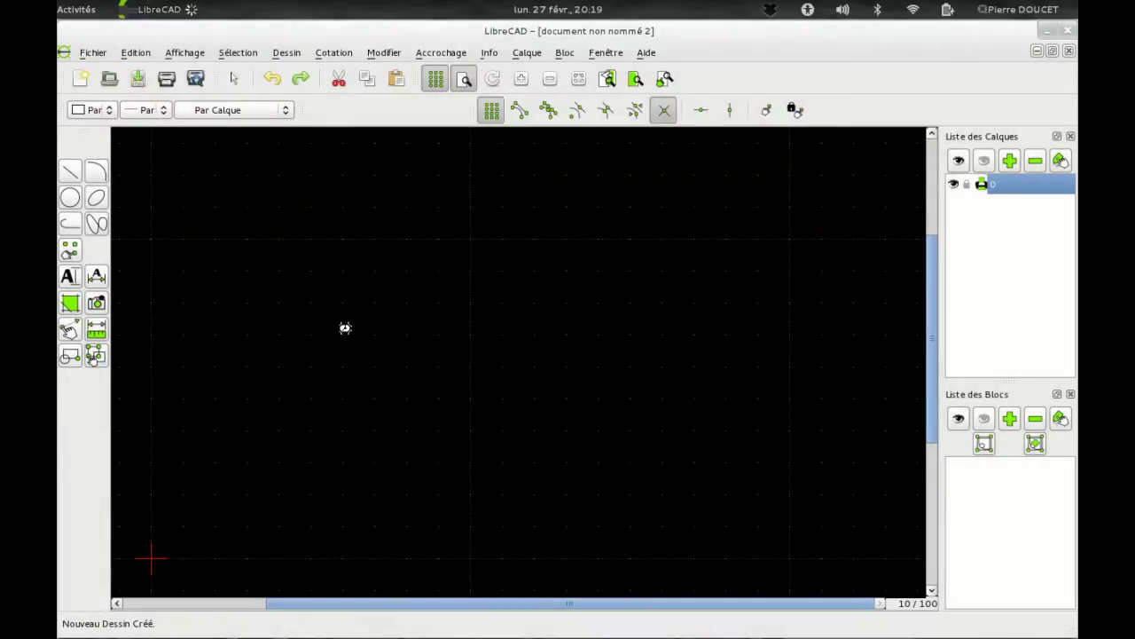
Step: Delete all the line segments of the rectangular frame surrounding the logo
click(245, 142)
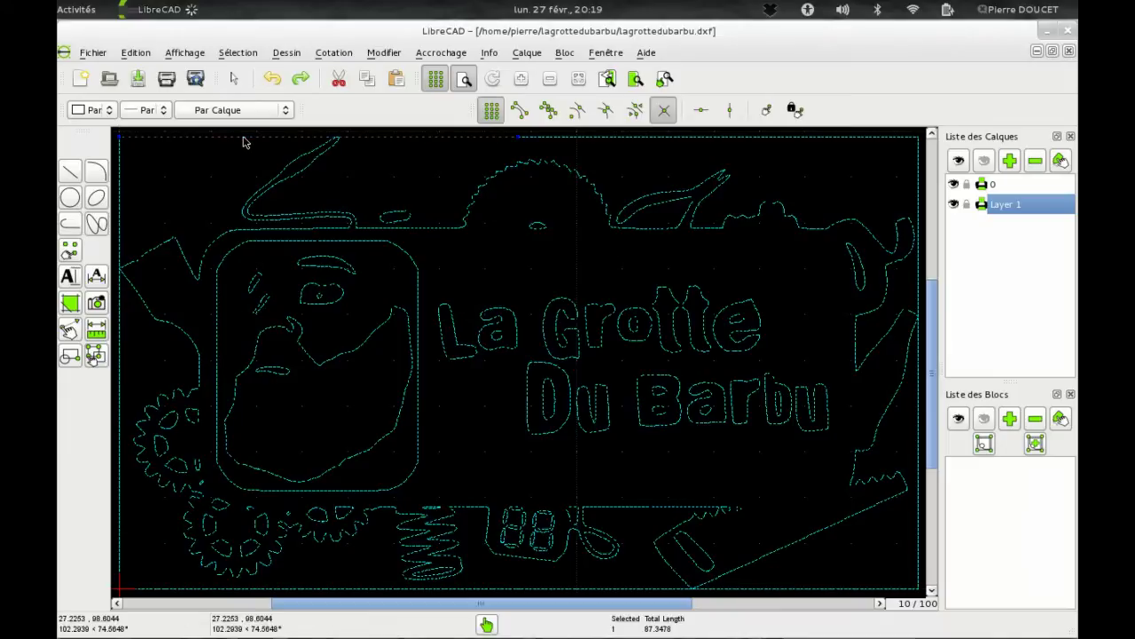
click(581, 140)
click(918, 266)
click(917, 495)
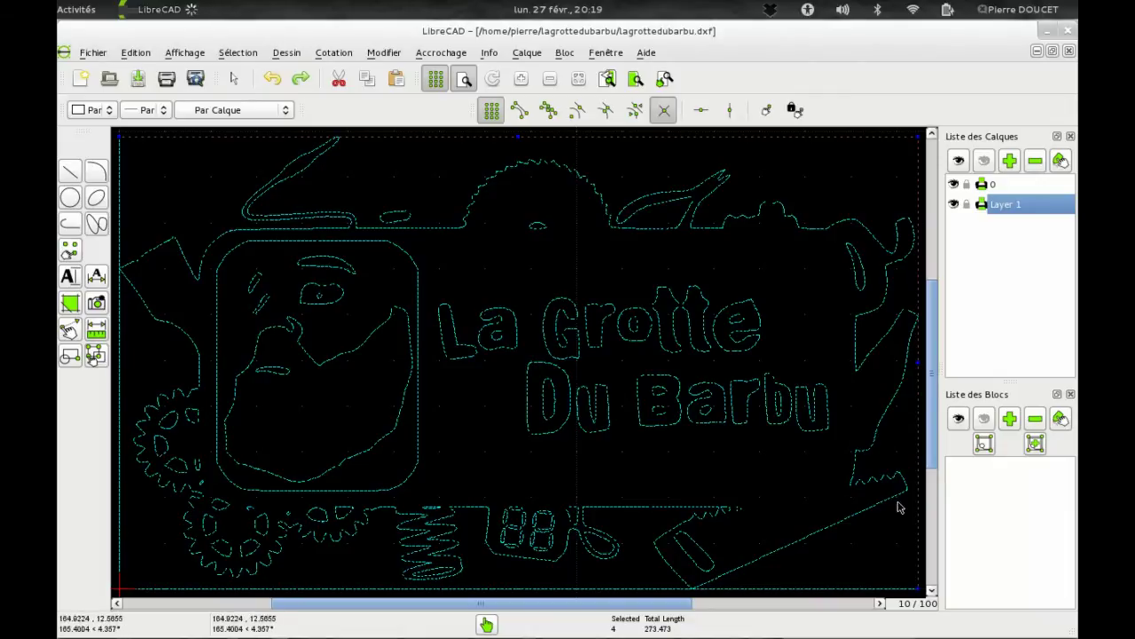
click(811, 588)
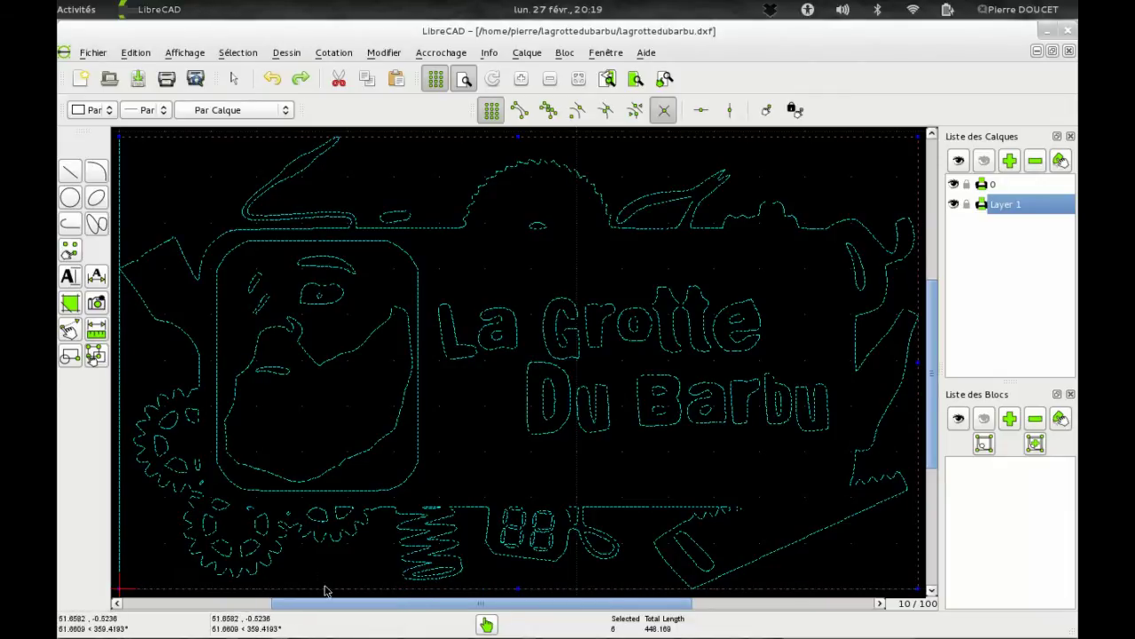
click(121, 495)
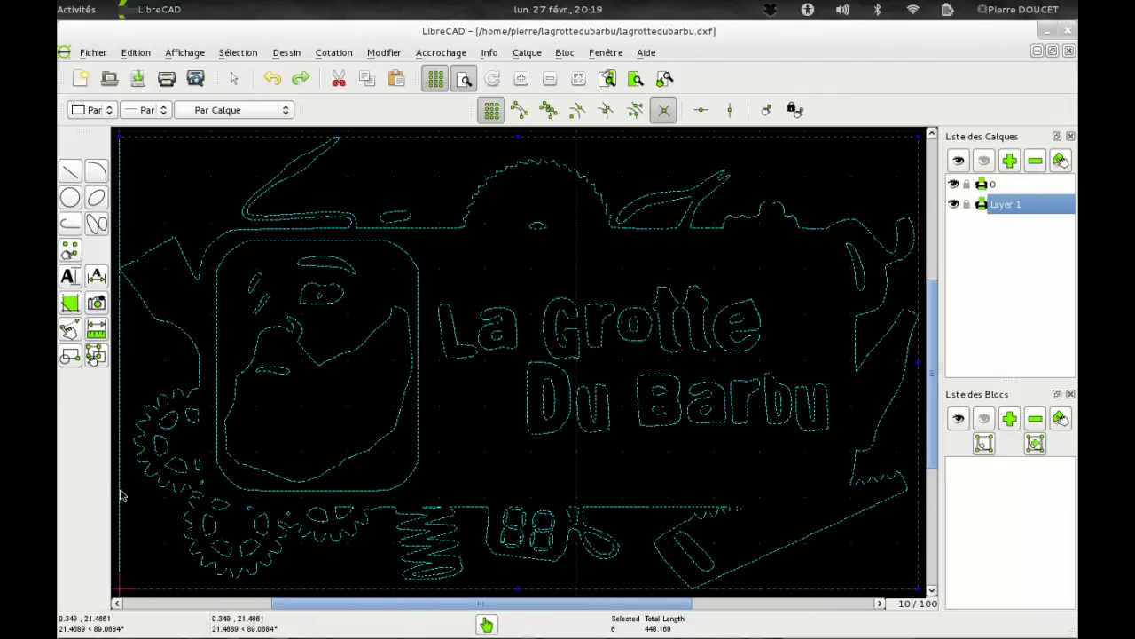
click(121, 322)
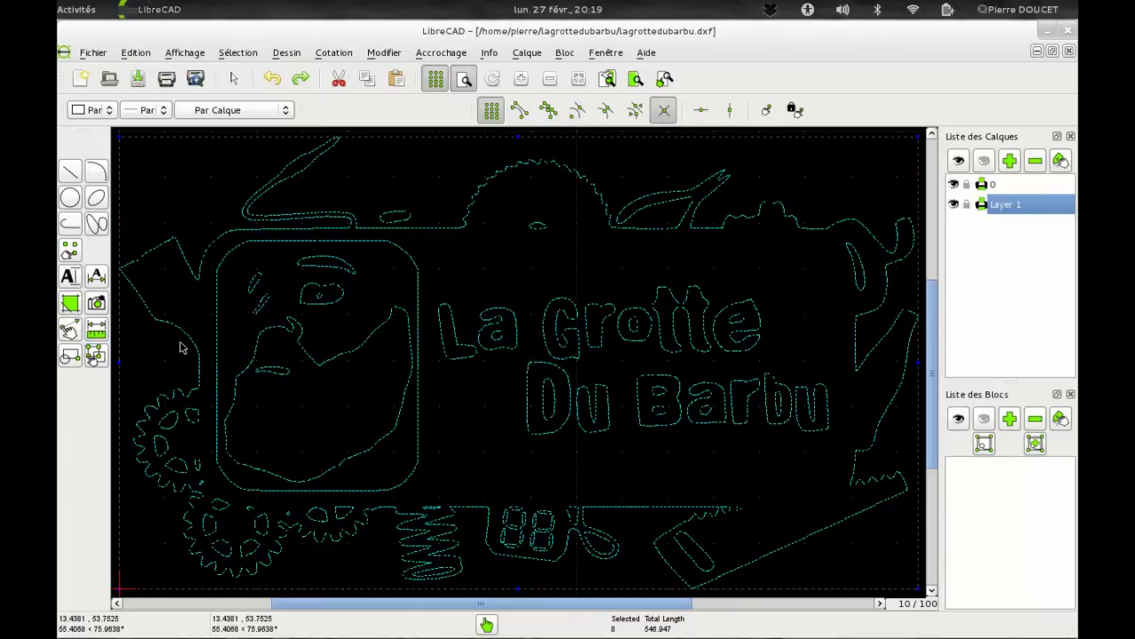
key(Delete)
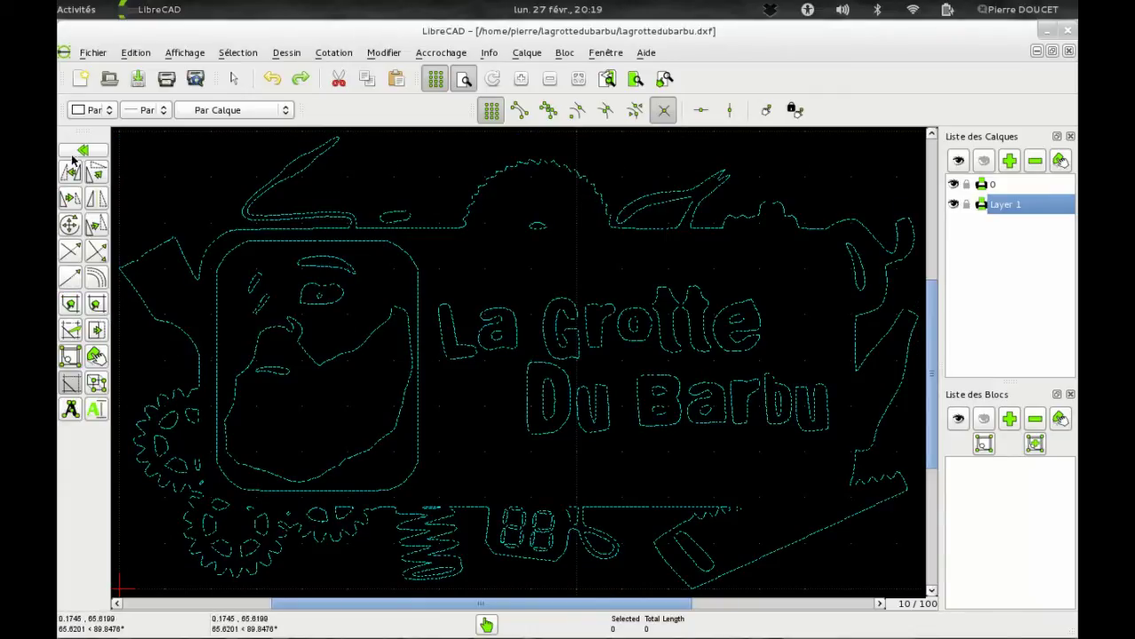
Step: Save the edited lagrottedubarbu.dxf drawing and quit LibreCAD
click(138, 78)
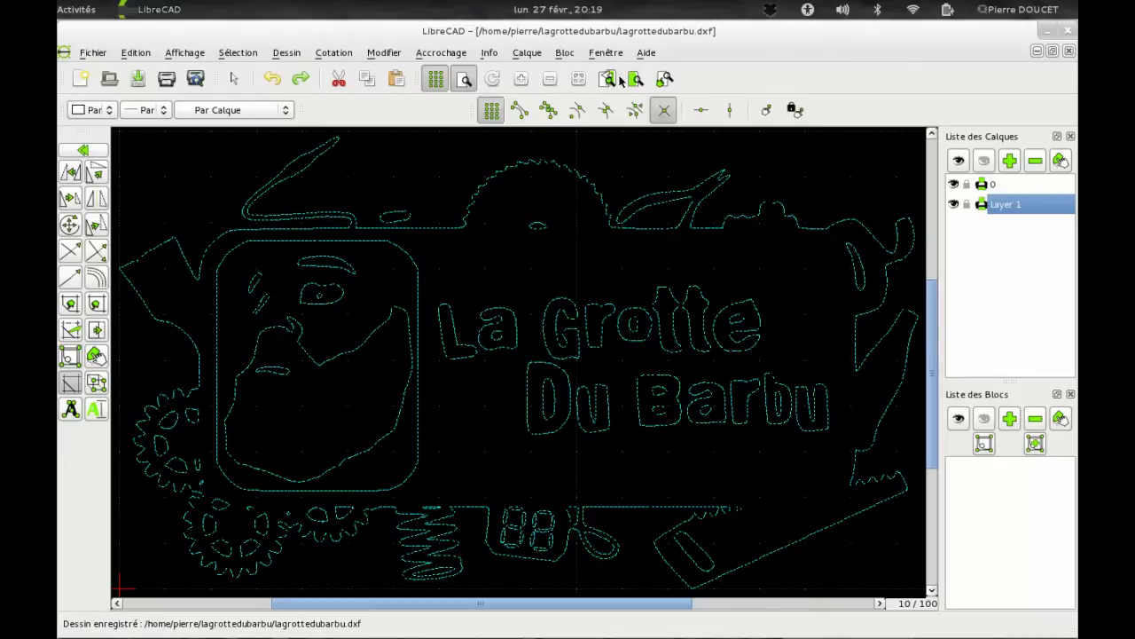
click(1067, 32)
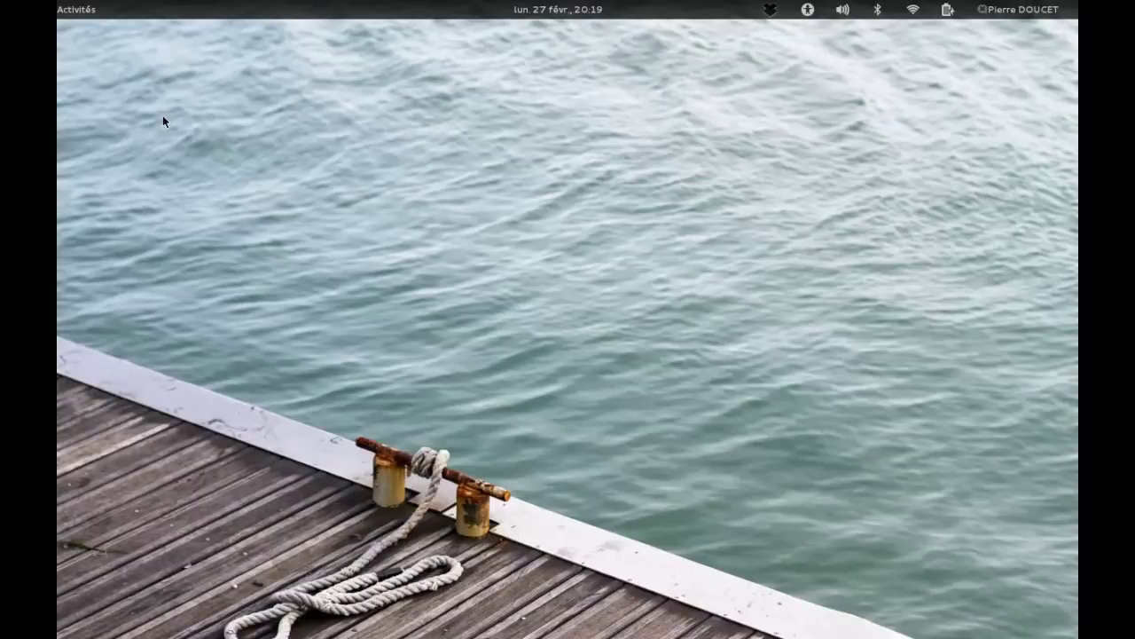
Step: Launch Chromium, search Google for f-engrave and open the F-Engrave website
mouse_move(62, 5)
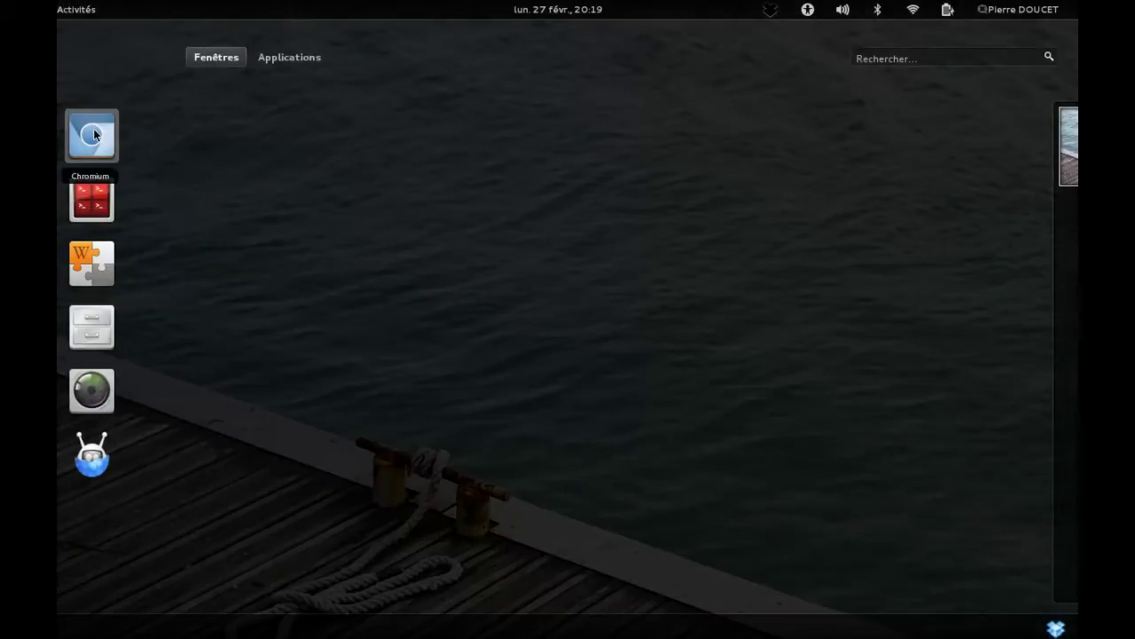
click(342, 124)
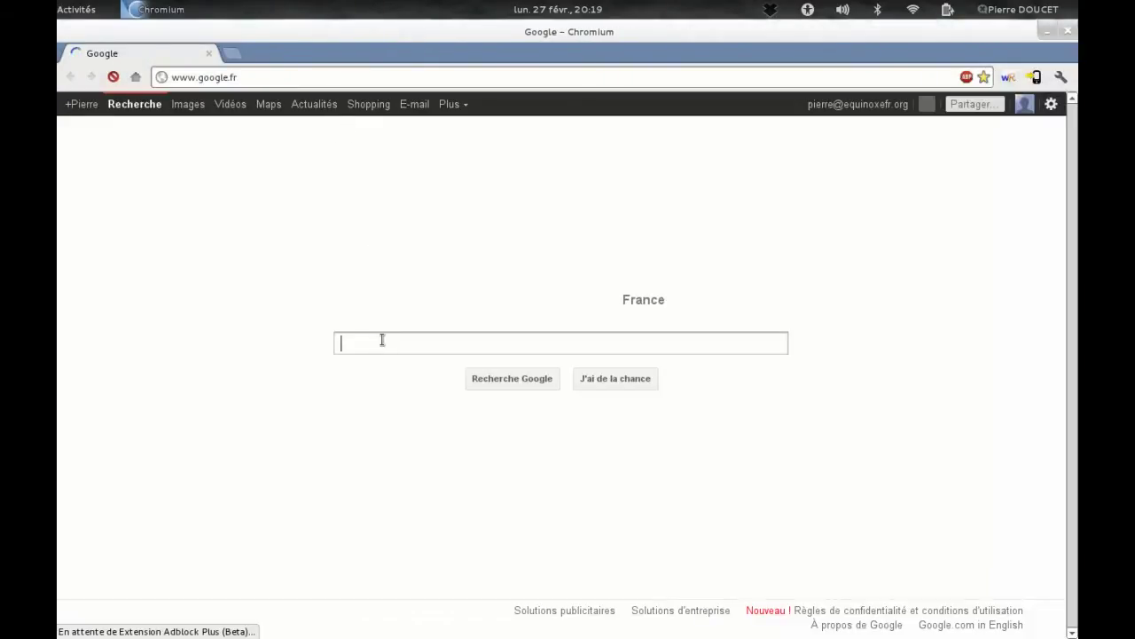
text(f-)
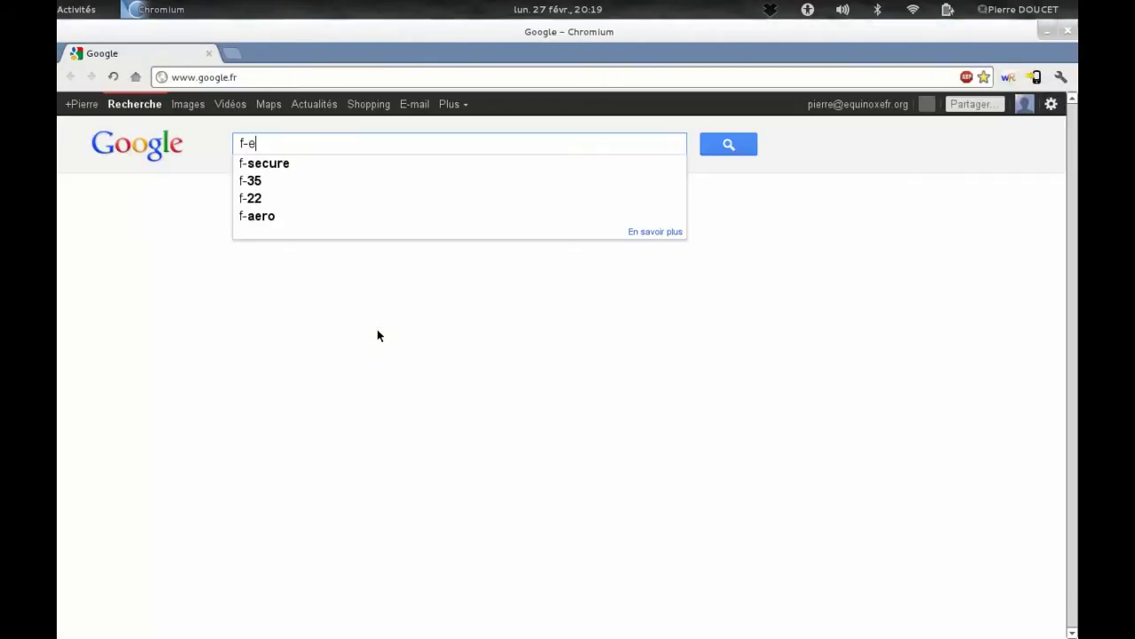
text(engrave)
key(Return)
click(276, 284)
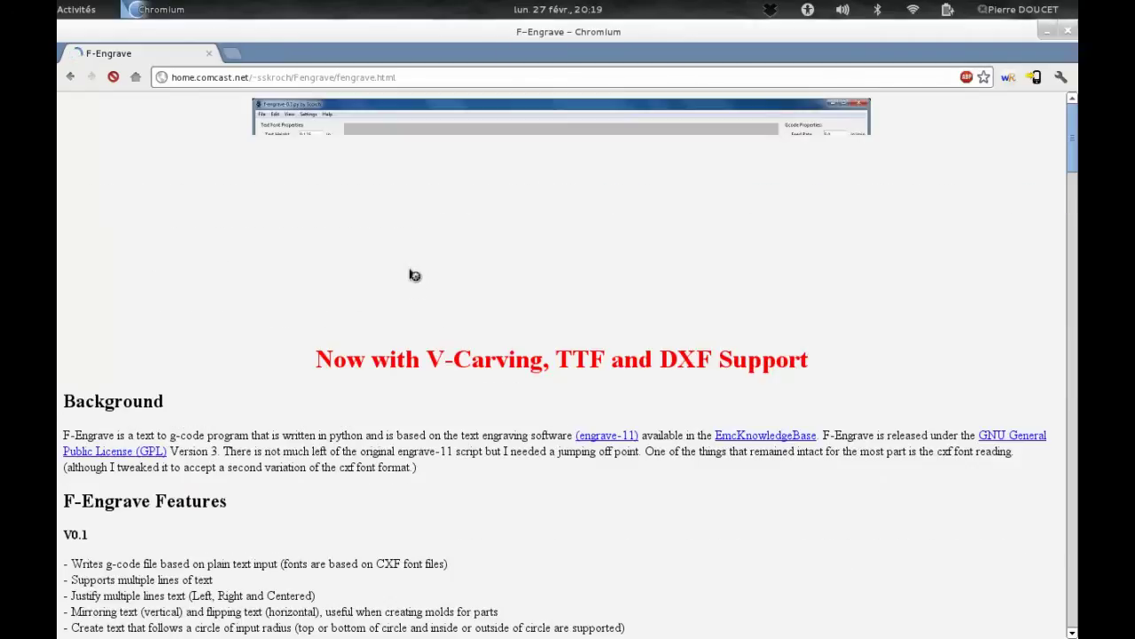
Step: Download the source archive F-Engrave-0.4_src.zip into the lagrottedubarbu folder in the home directory
scroll(411, 266, down, 5)
scroll(487, 359, down, 10)
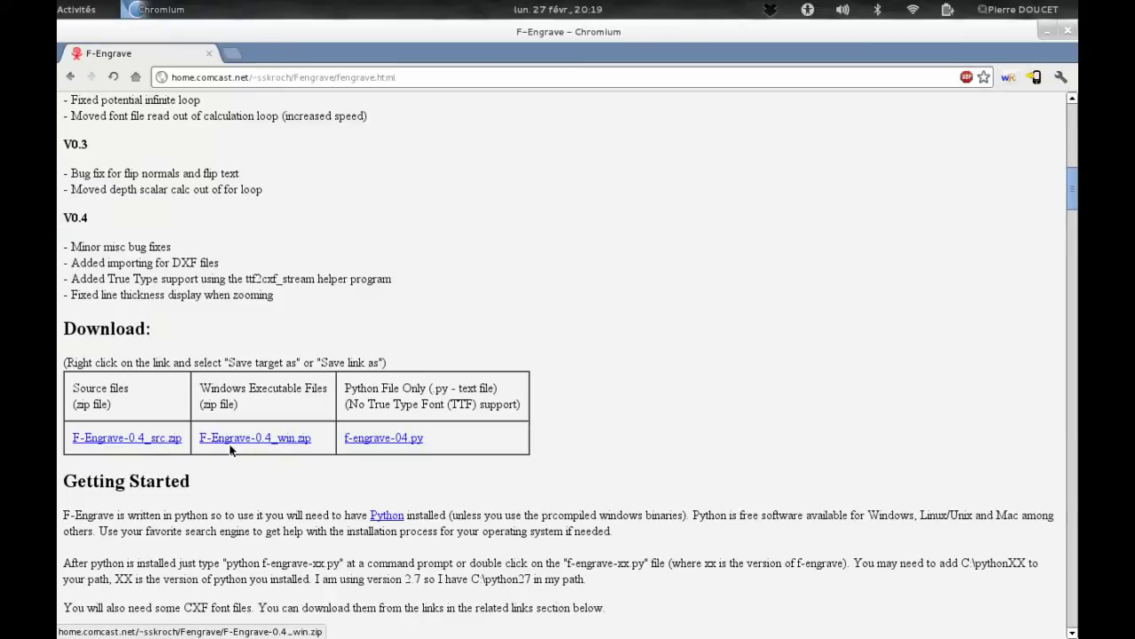
click(141, 438)
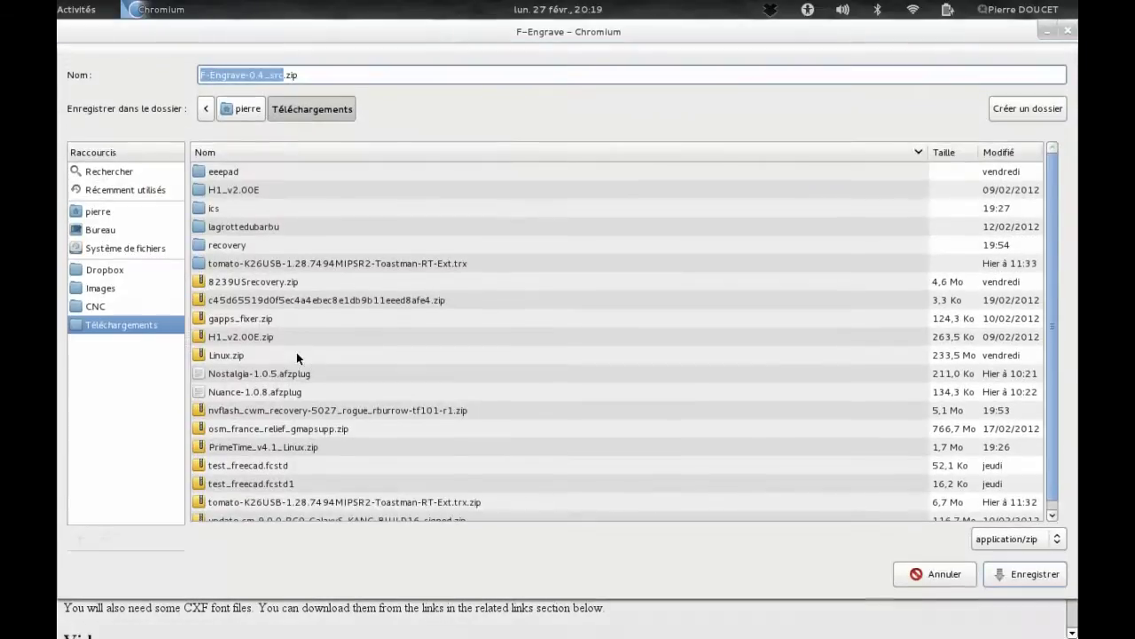
click(91, 211)
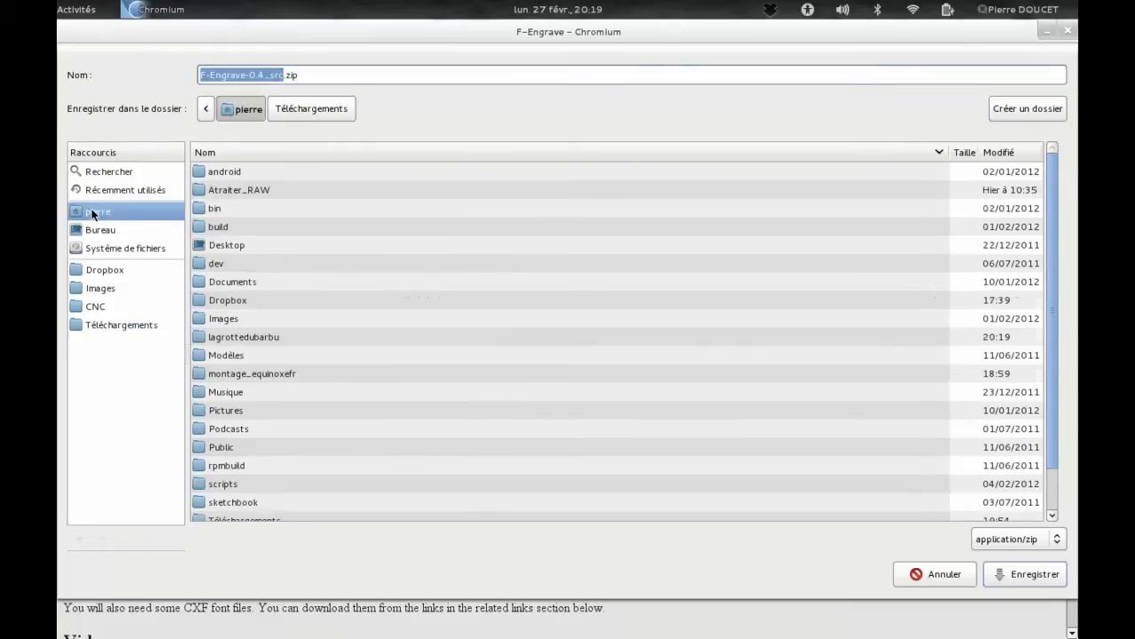
double_click(237, 340)
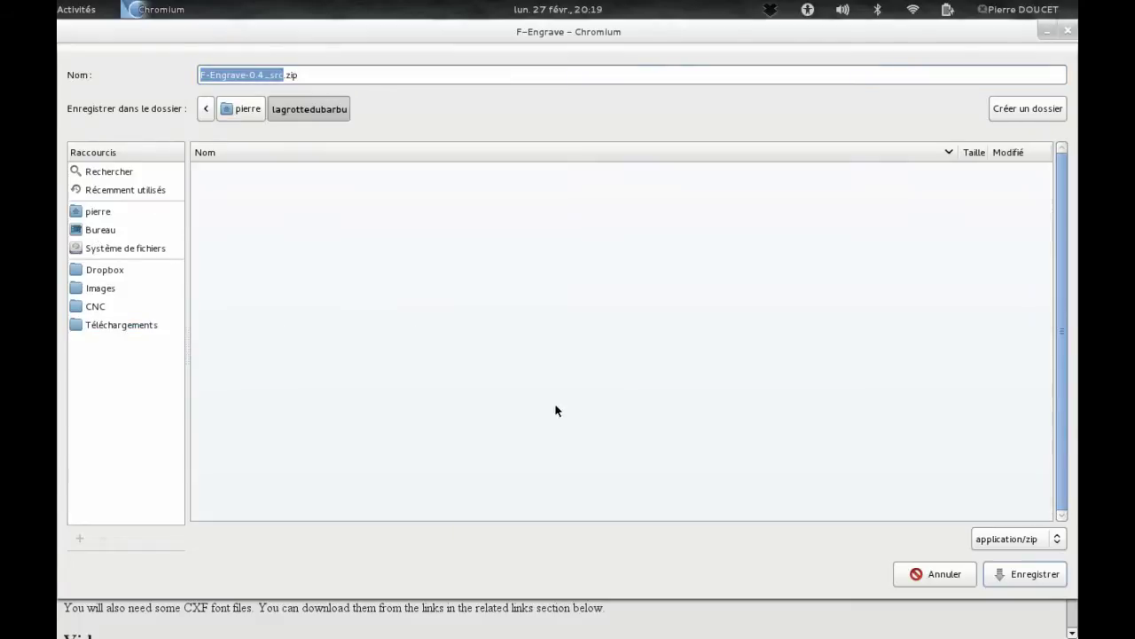
click(1006, 573)
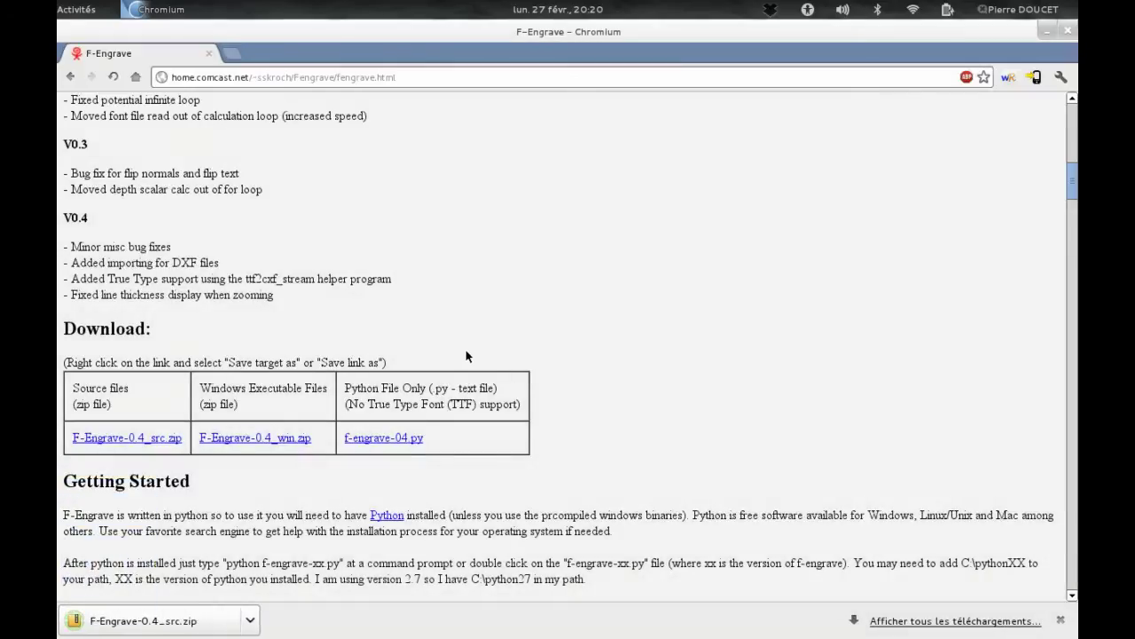
Step: Launch the Terminator terminal, change to the lagrottedubarbu directory and list its files
mouse_move(58, 2)
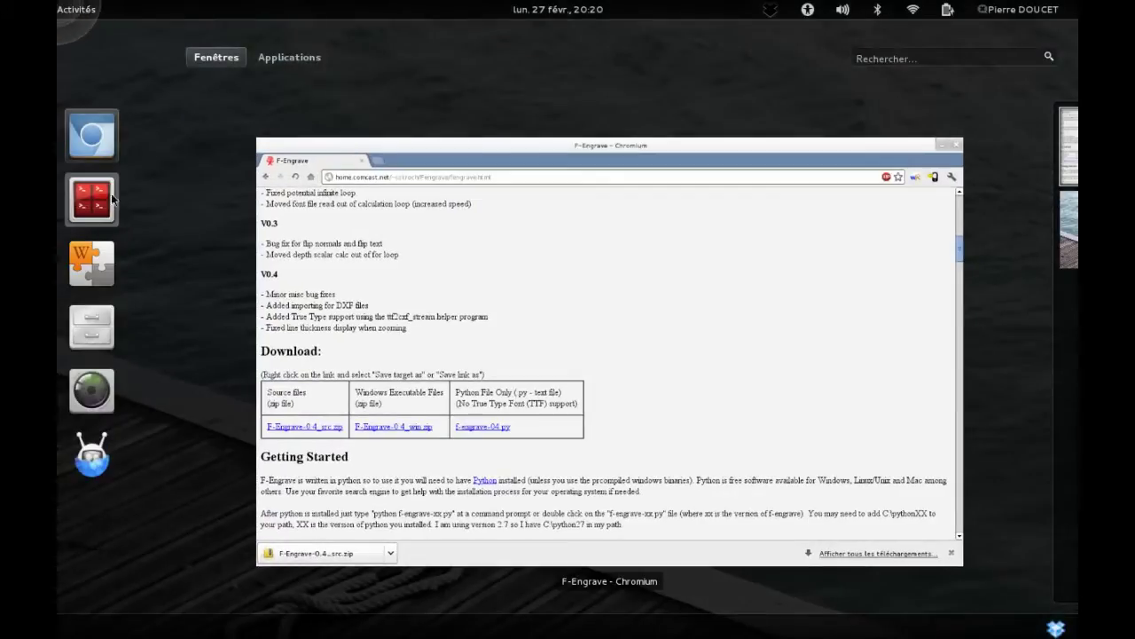
click(99, 208)
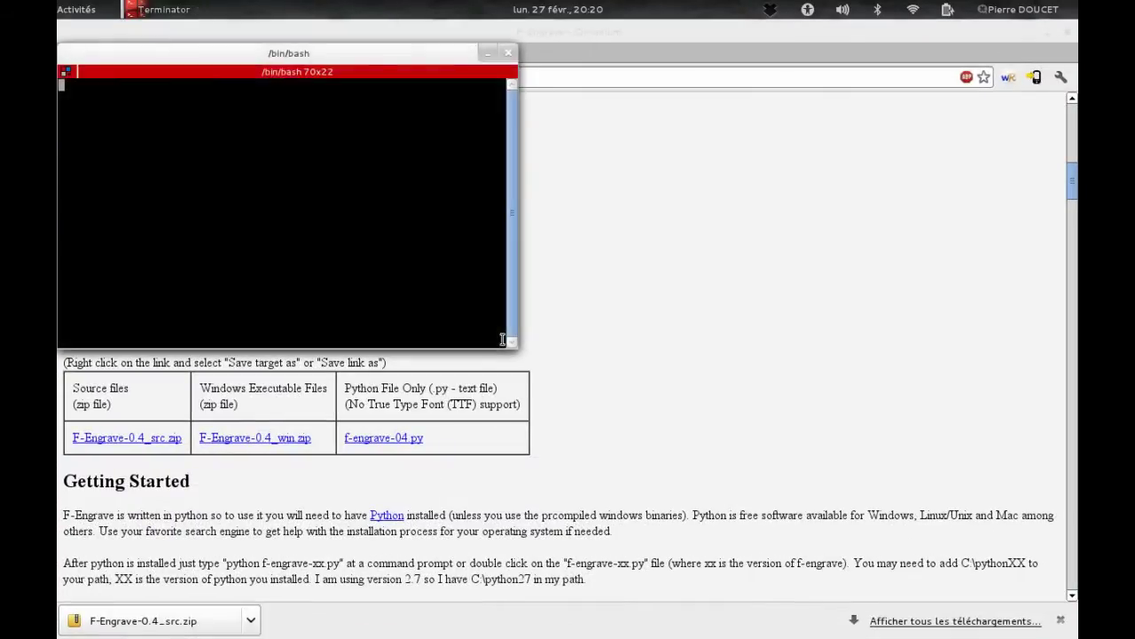
drag(400, 61, 611, 236)
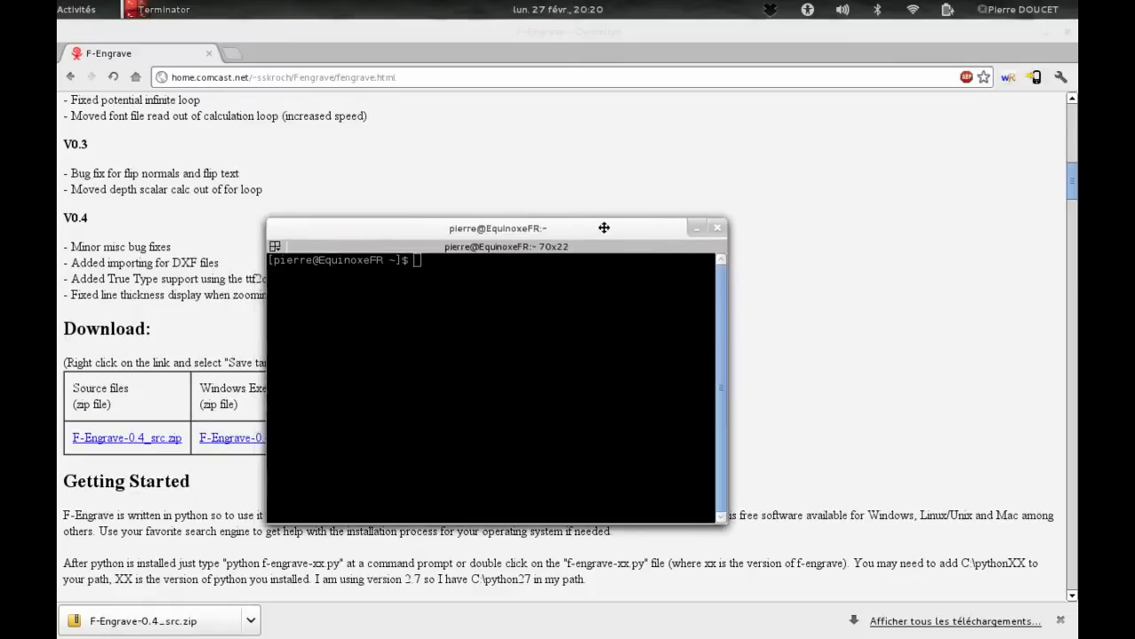
text(cd)
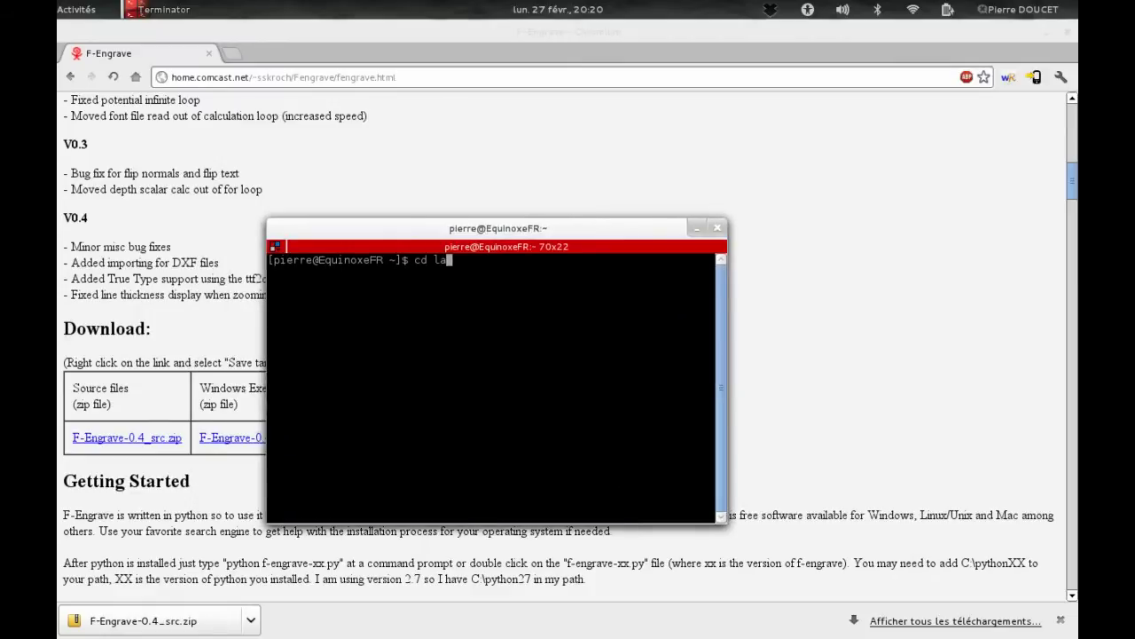
text( lgr)
key(BackSpace)
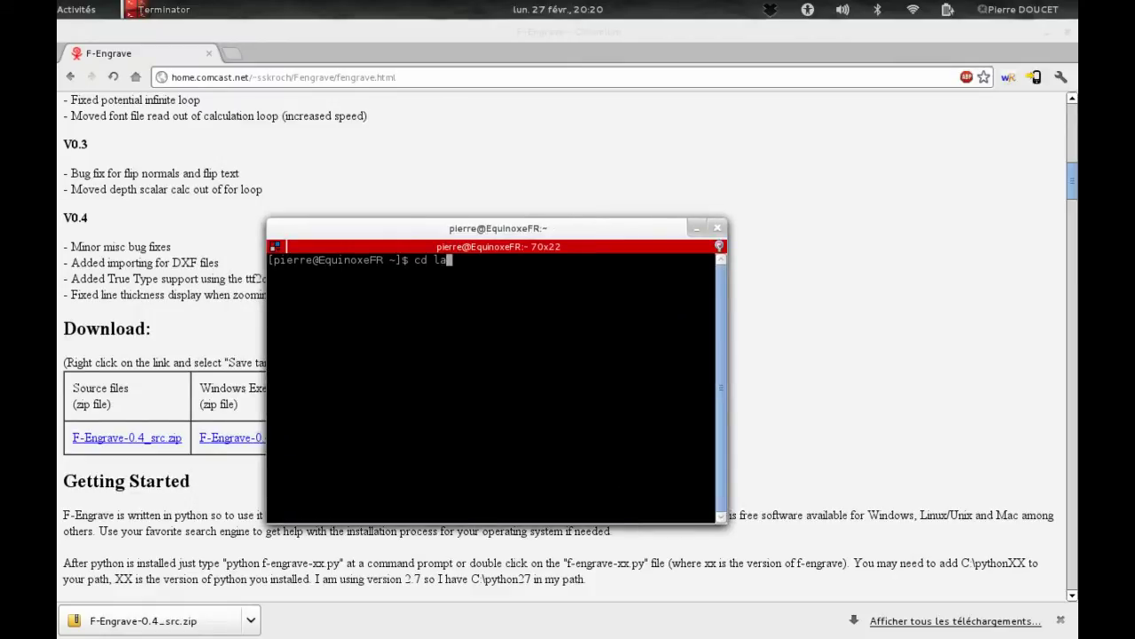
text(g)
key(Tab)
key(Return)
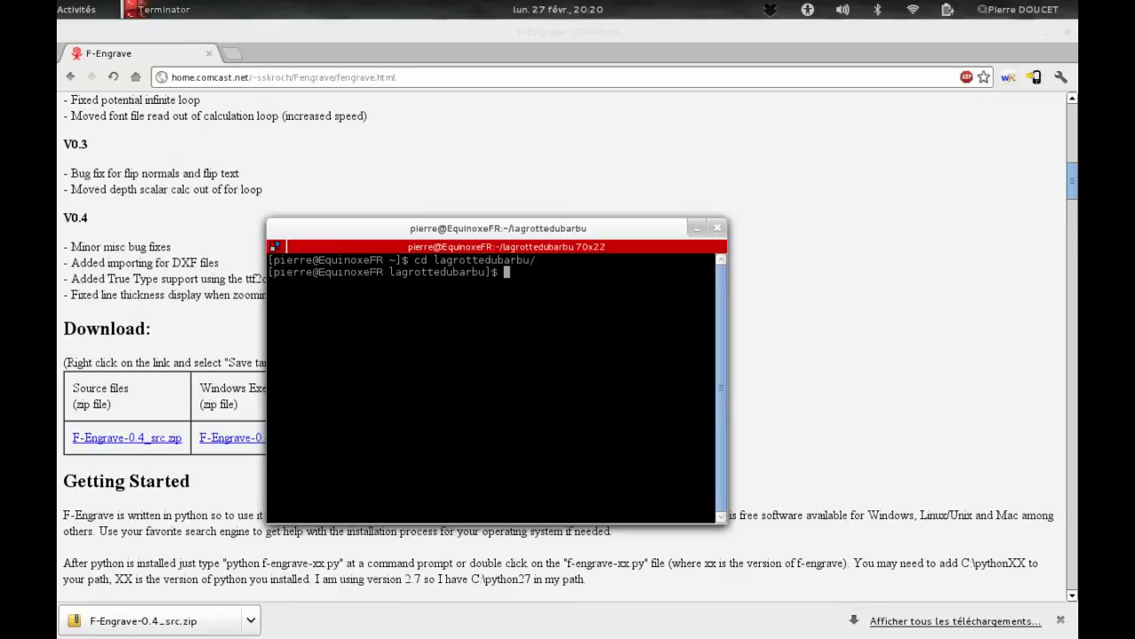
text(ls)
key(Return)
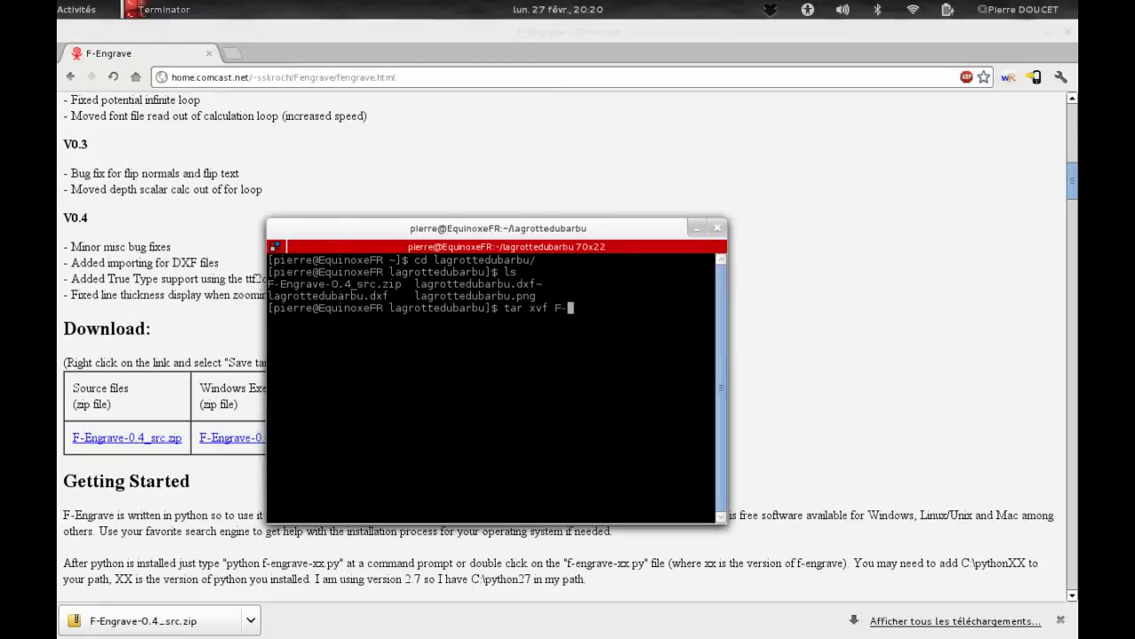
Step: Replace the unfinished tar command with unzip and extract F-Engrave-0.4_src.zip
key(BackSpace)
key(BackSpace)
key(BackSpace)
key(BackSpace)
key(BackSpace)
key(BackSpace)
key(BackSpace)
key(BackSpace)
text(unz)
text(F)
key(Tab)
key(Return)
Step: Change to the extracted F-Engrave-0.4_src directory and list its contents
text(cd F)
key(Tab)
key(Return)
text(ls)
key(Return)
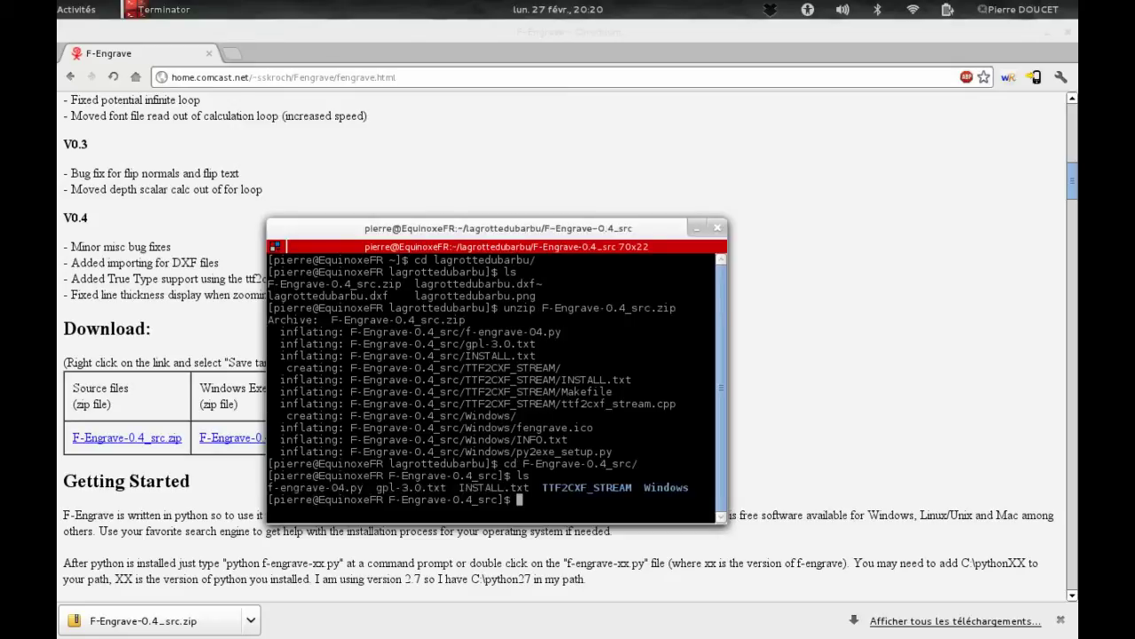
Step: Enlarge the terminal window and rename the TTF2CXF_STREAM directory to TTF2CXF_STREAM_ with mv
drag(523, 233, 515, 155)
drag(716, 442, 970, 596)
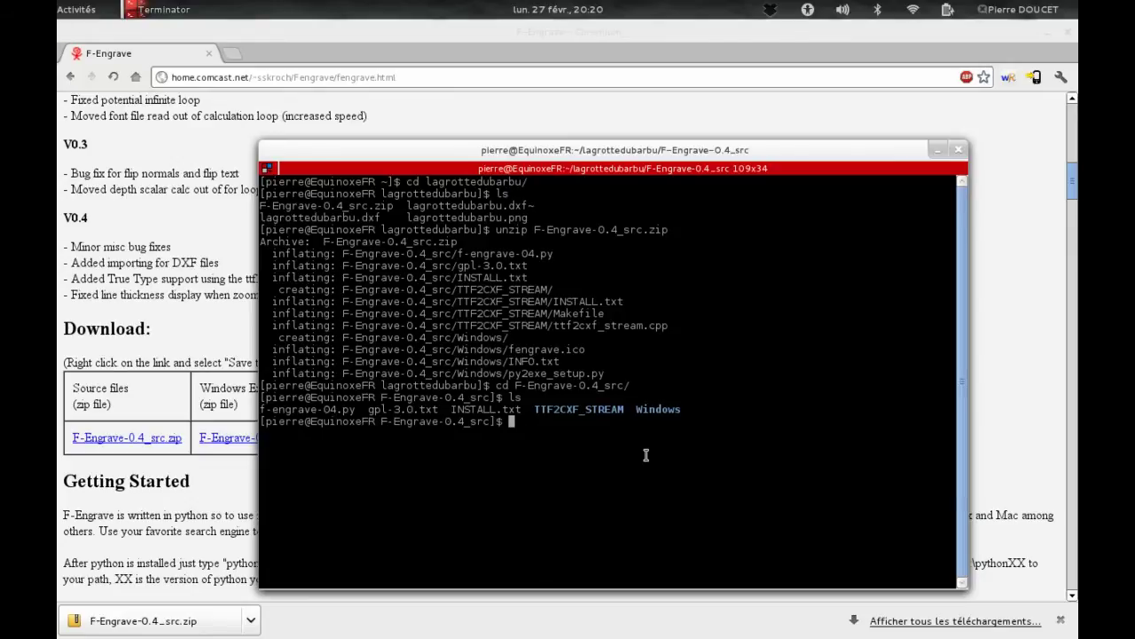
text(mv TT)
key(Tab)
text(TT)
key(Tab)
key(BackSpace)
text(_STREAM_)
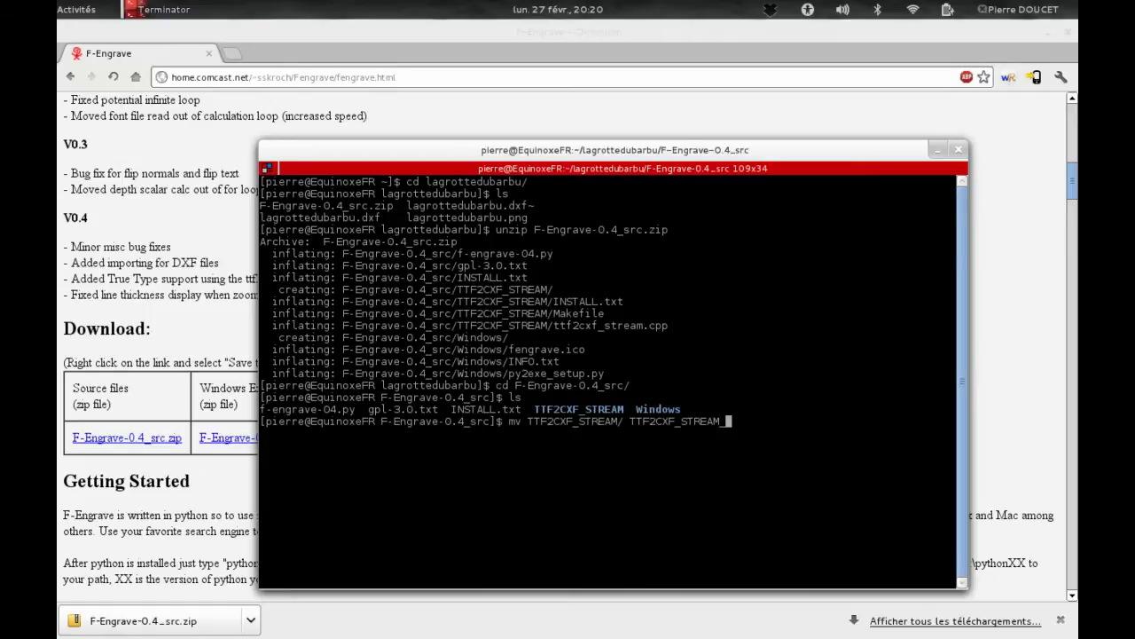
key(Return)
Step: Change to the TTF2CXF_STREAM_ directory, list its files and compile the program with make
text(cd TT)
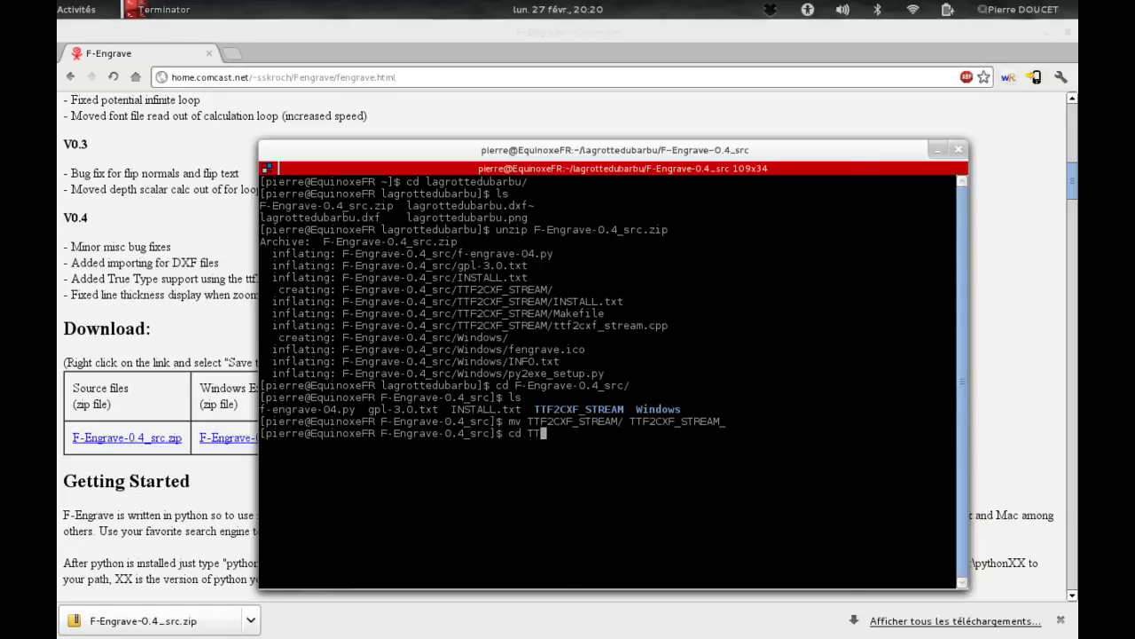
key(Tab)
key(Return)
text(ls)
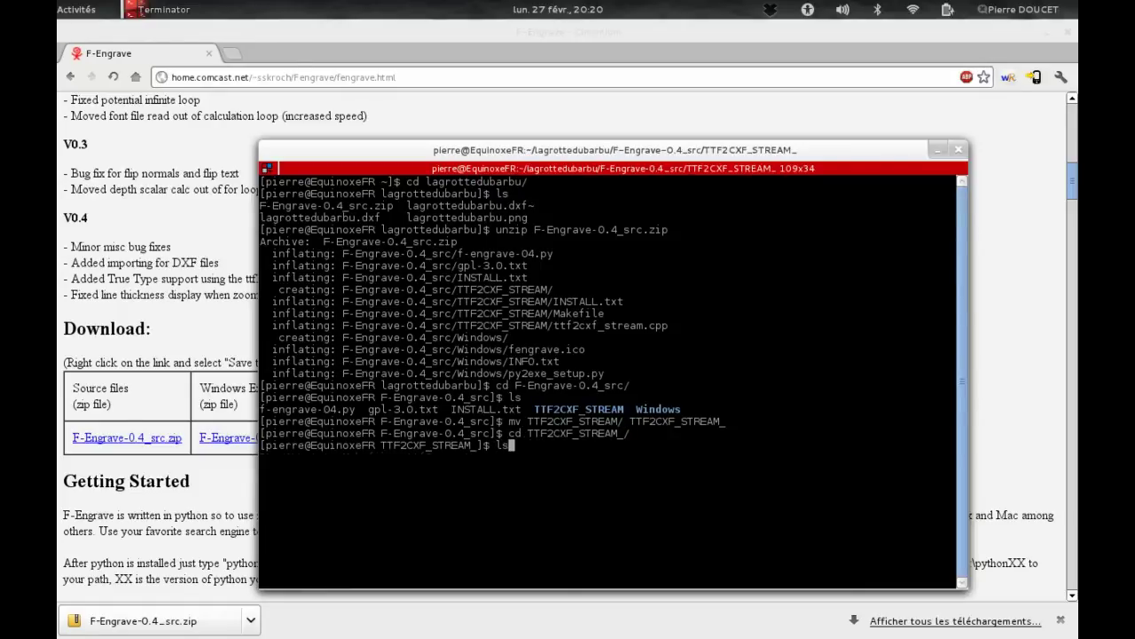
key(Return)
text(make)
key(Return)
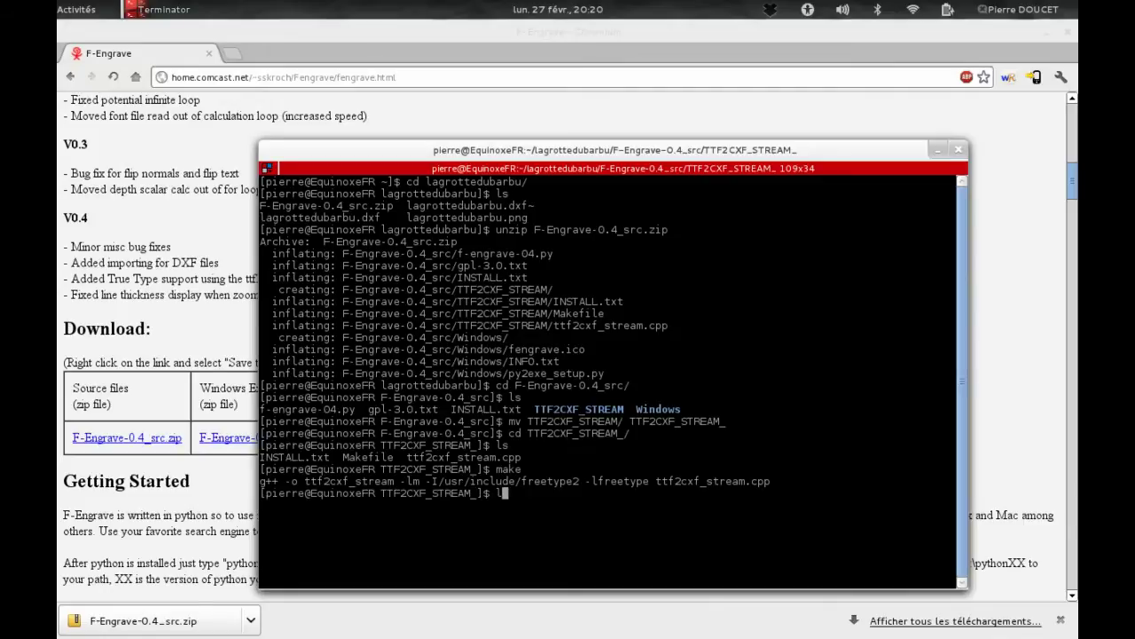
Step: Copy the compiled ttf2cxf_stream to the parent directory, return there and list the files
text(ls)
key(Return)
text(cp )
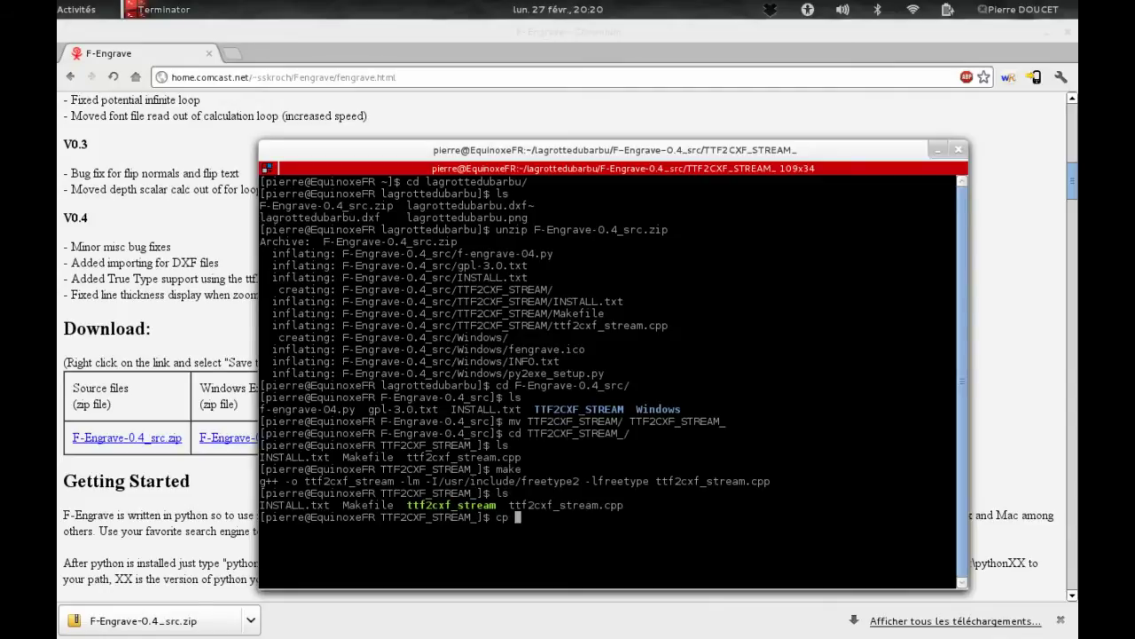
text(t)
key(Tab)
text(../)
key(Return)
text(cd ..)
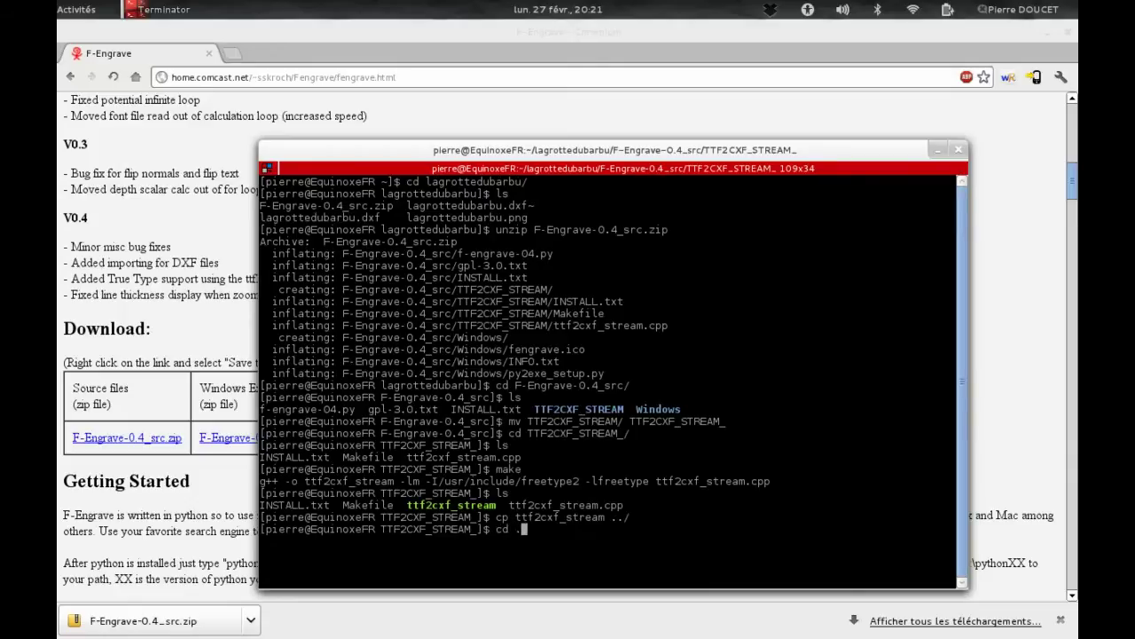
key(Return)
text(ls)
key(Return)
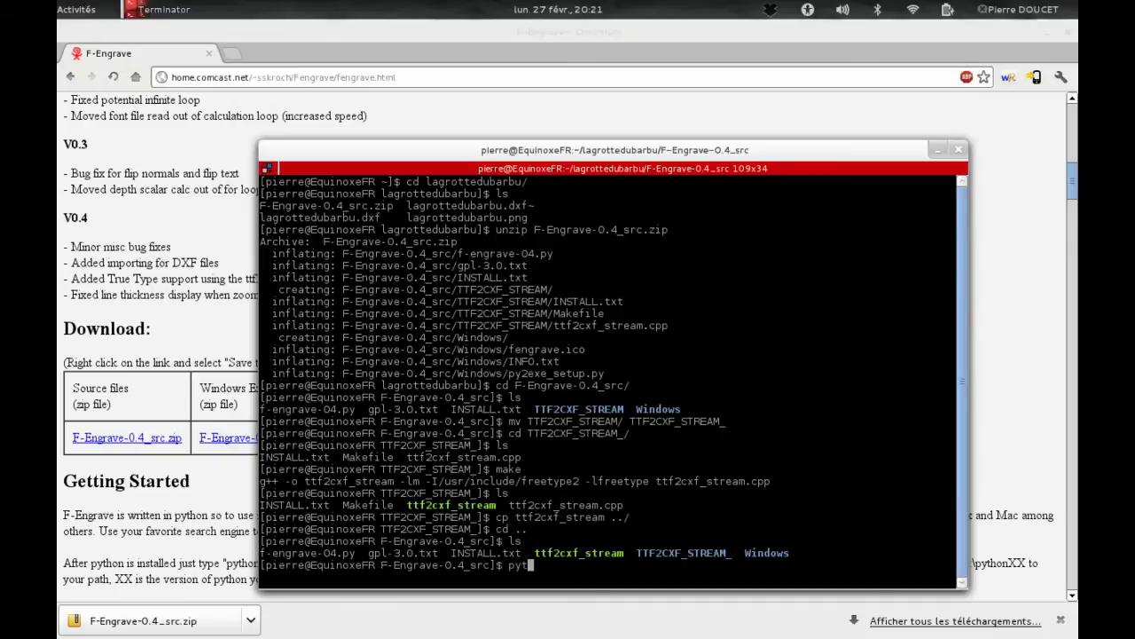
Step: Open the script f-engrave-04.py in Emacs
key(BackSpace)
text(emacs )
text(f-)
key(Tab)
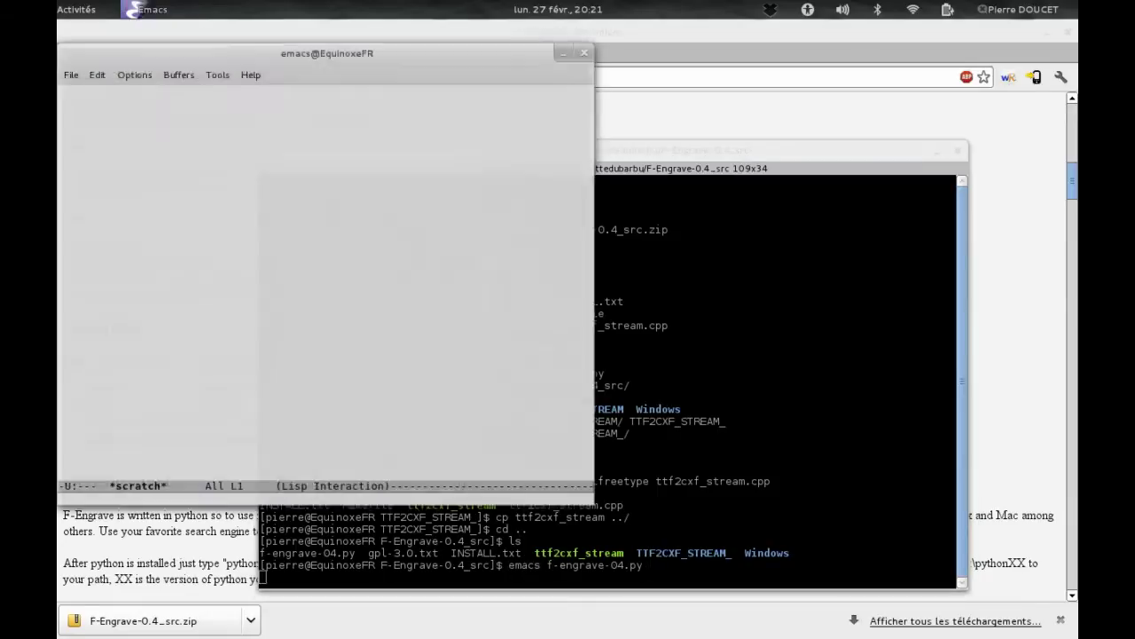
Step: Search the script for "mm" to find the default units line and set self.units to "mm"
key(ctrl+s)
text(mm)
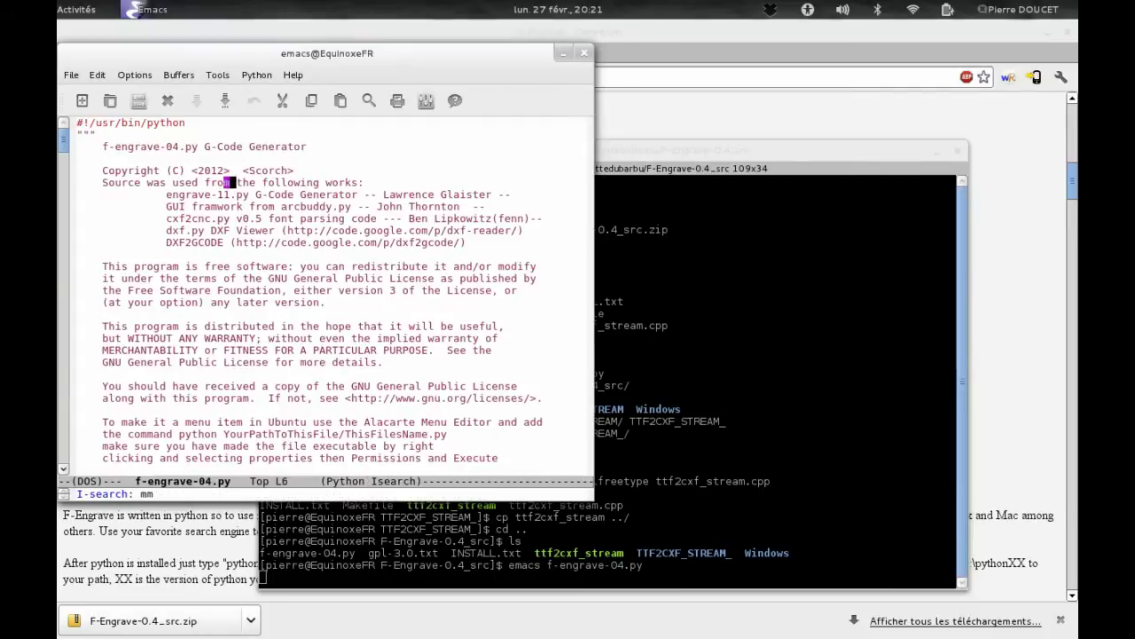
key(ctrl+s)
key(ctrl+s)
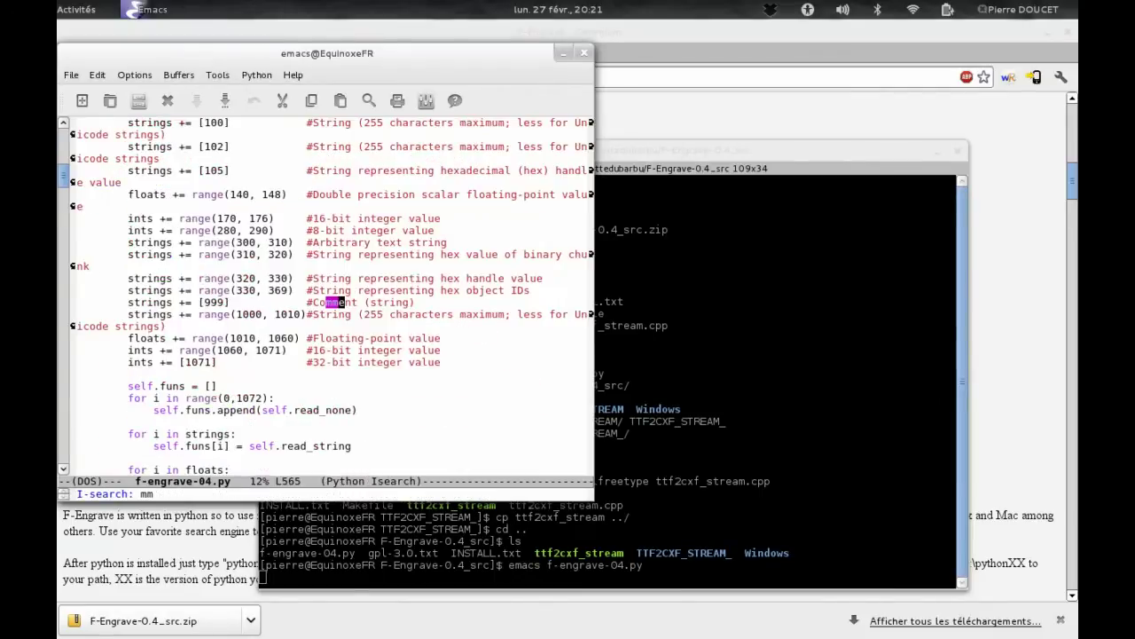
key(ctrl+s)
key(ctrl+s)
key(ctrl+s)
key(ctrl+s)
key(Return)
key(Left)
key(Left)
key(Left)
key(Left)
key(Left)
key(Left)
key(Left)
key(Left)
key(Left)
key(Left)
key(Left)
key(Left)
key(Left)
key(Left)
key(Left)
key(Left)
key(Left)
key(Left)
key(Left)
key(Left)
key(Left)
key(Left)
key(Left)
key(Left)
key(Left)
key(Left)
key(BackSpace)
key(BackSpace)
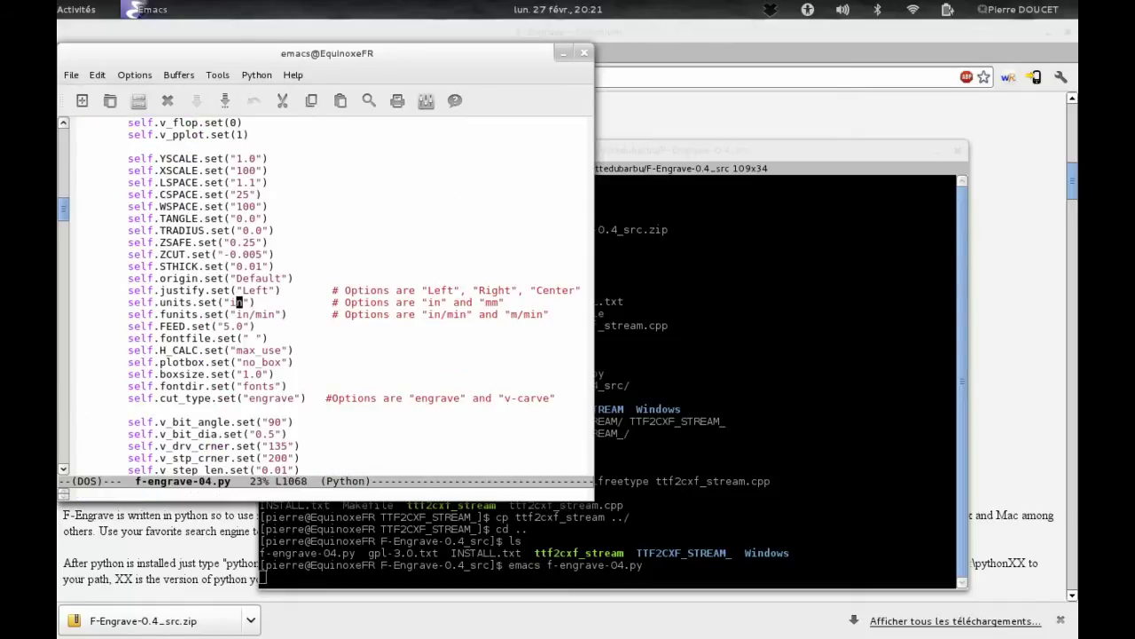
text(mm)
Step: Set the default feed units to "mm/min" and the default FEED value to "300.0"
key(Down)
key(Right)
key(BackSpace)
key(BackSpace)
text(mm)
key(Down)
key(Left)
key(Left)
key(Left)
key(BackSpace)
text(300)
Step: Set the default font directory, self.fontdir, to the full path of the .fonts folder in the home directory
key(Down)
key(Down)
key(Down)
key(Down)
key(Down)
key(Right)
key(Right)
key(Right)
key(Right)
key(Right)
key(BackSpace)
key(BackSpace)
key(BackSpace)
key(BackSpace)
key(BackSpace)
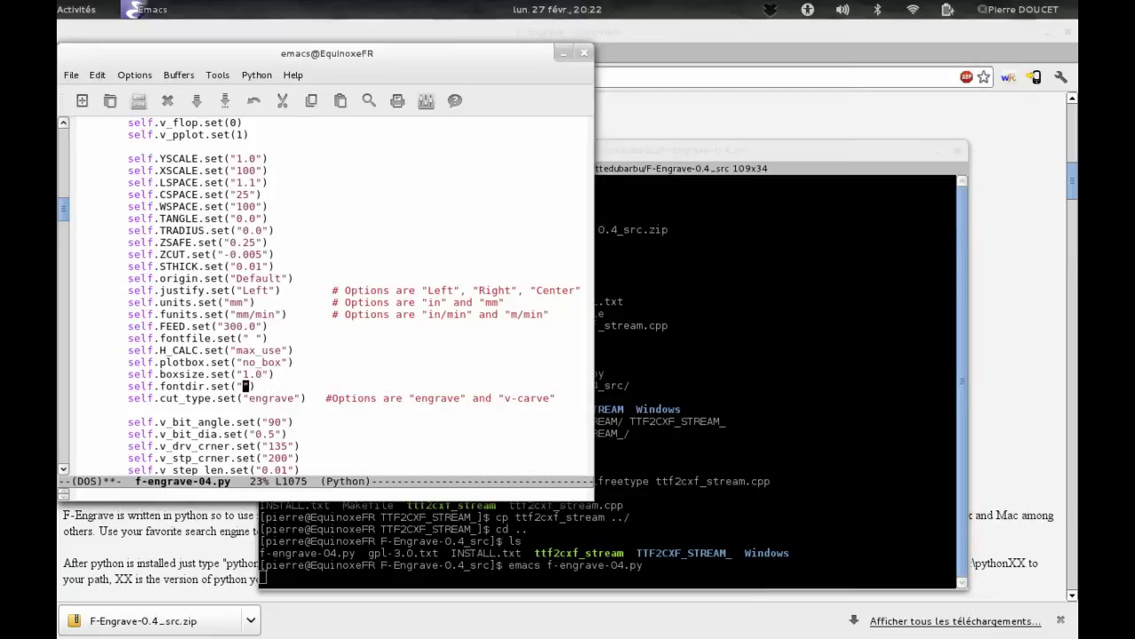
text(/home/pierre/.fonts)
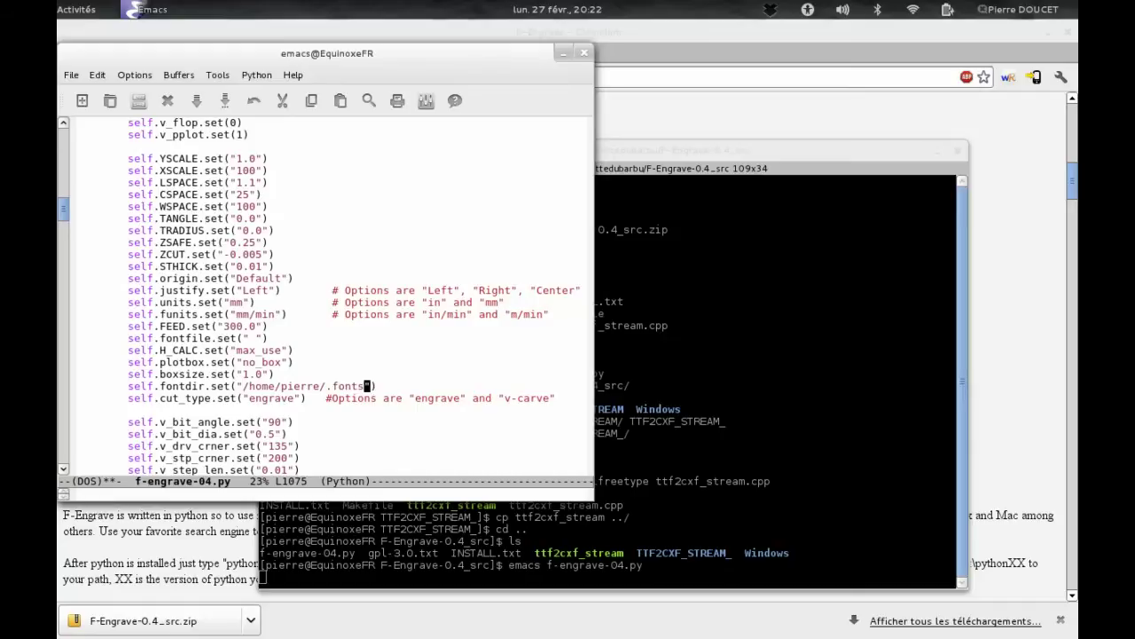
Step: Set the default V-bit angle, self.v_bit_angle, to "60"
key(Up)
key(Up)
key(Up)
key(Up)
key(Up)
key(Up)
key(Up)
key(Up)
key(Down)
key(Down)
key(Down)
key(Down)
key(Down)
key(Down)
key(Down)
key(Down)
key(Down)
key(Down)
key(Down)
key(Down)
key(Up)
key(Left)
key(Left)
key(BackSpace)
text(6)
Step: Review the remaining V-carve defaults and the settings above them in the script
key(Down)
key(Down)
key(Down)
key(Down)
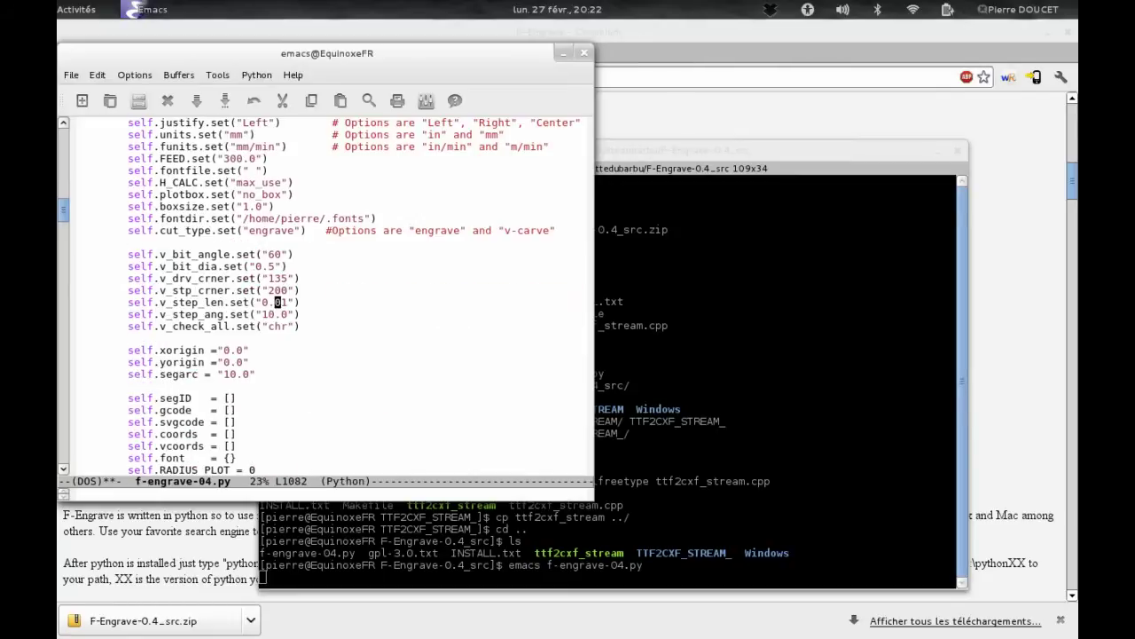
key(Up)
key(Up)
key(Up)
key(Up)
key(Up)
key(Up)
key(Up)
key(Up)
Step: Save the edited script and quit Emacs
key(ctrl+x)
key(ctrl+s)
key(ctrl+x)
key(ctrl+c)
Step: Run f-engrave-04.py with python2 and move its window away from the screen corner
text(p)
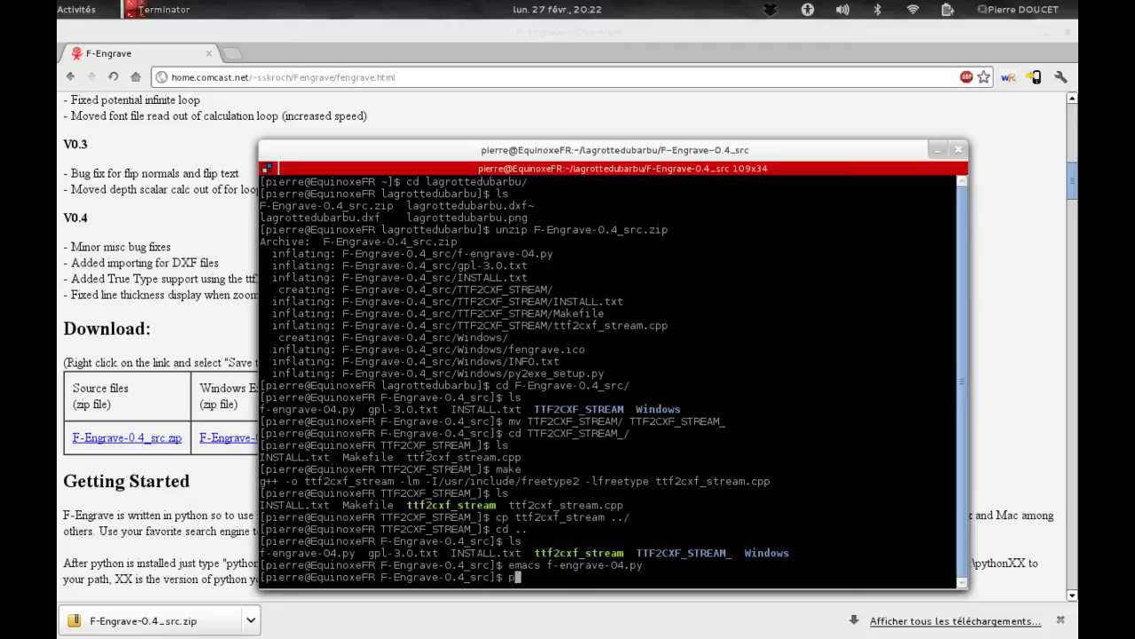
text(ython2 f)
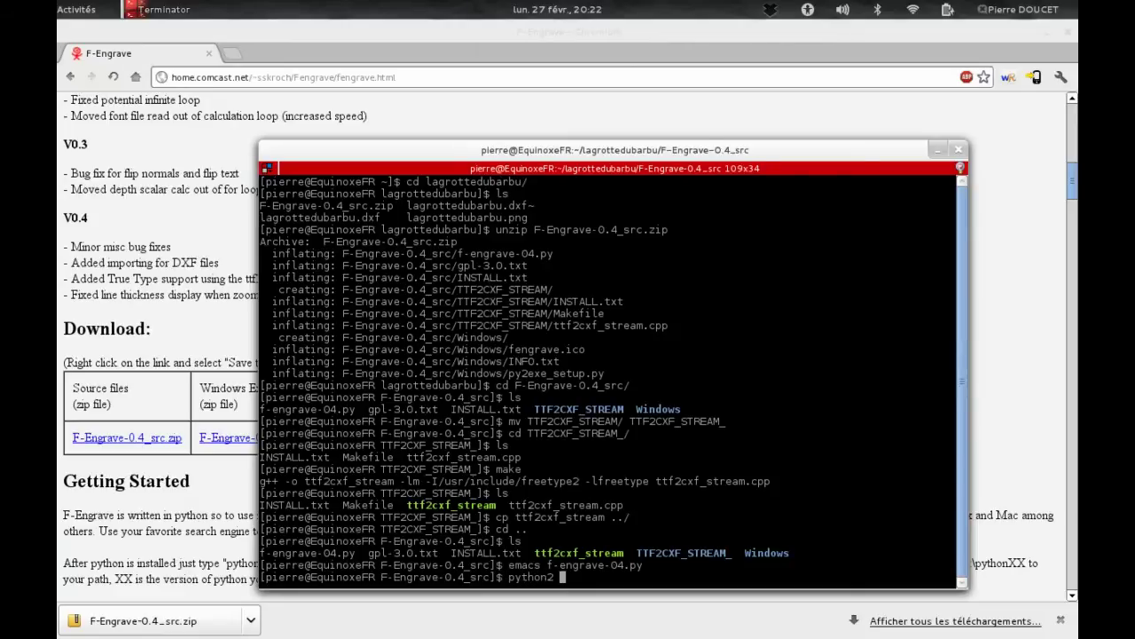
key(Tab)
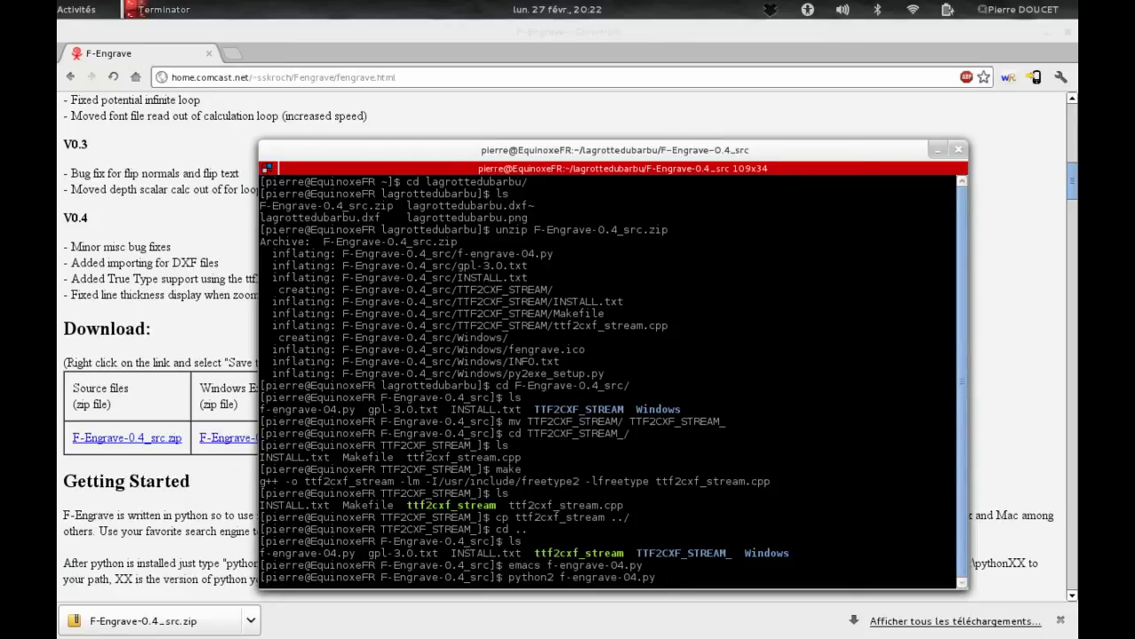
key(Return)
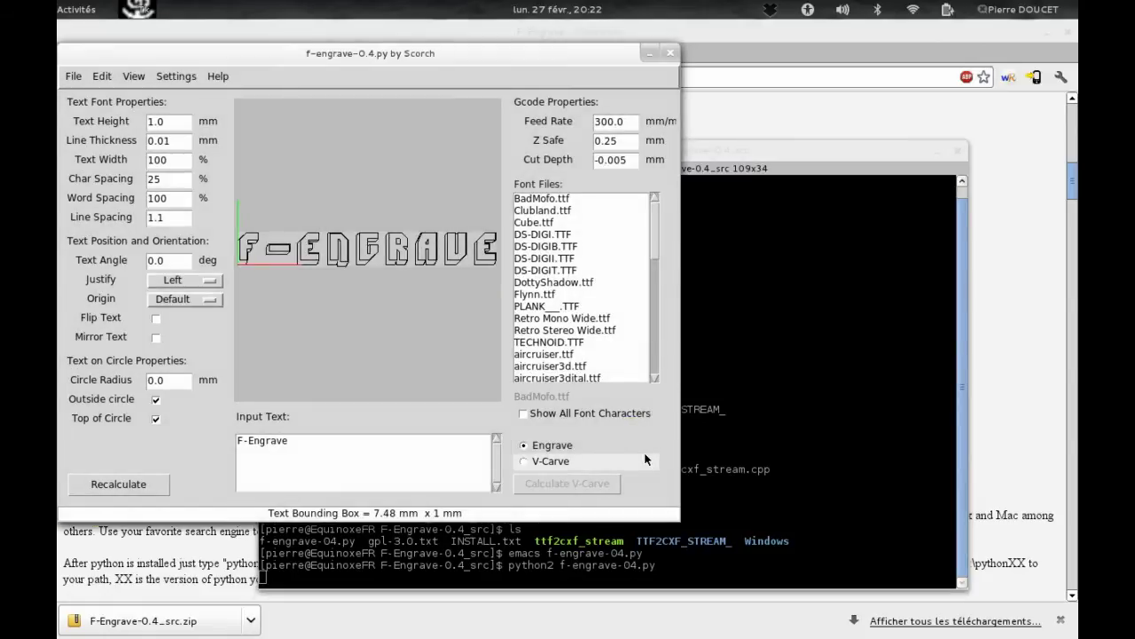
drag(368, 50, 554, 97)
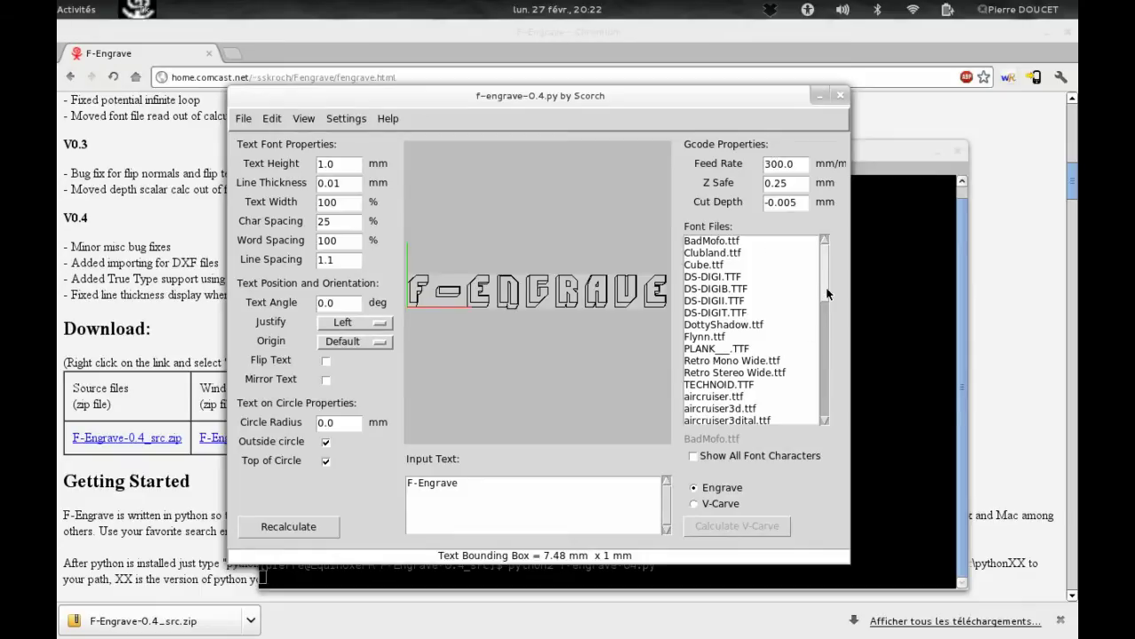
Step: Replace the input text with "Mon test", choose the font aircruiser3dital.ttf and recalculate the preview
scroll(783, 337, down, 3)
drag(459, 484, 334, 474)
text(Mon test)
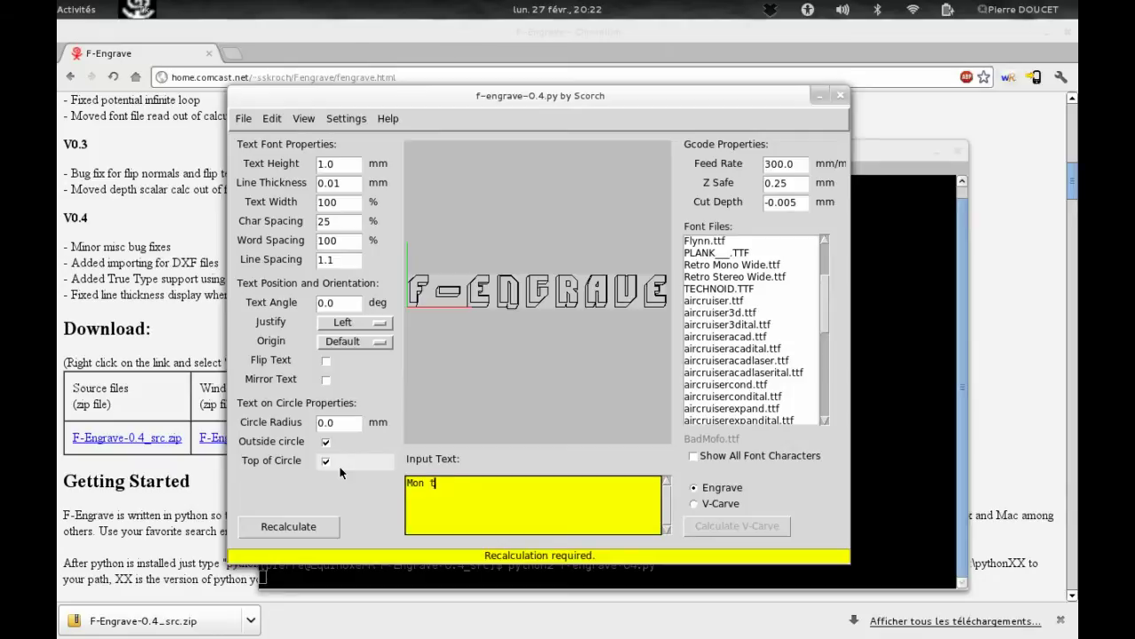
click(335, 526)
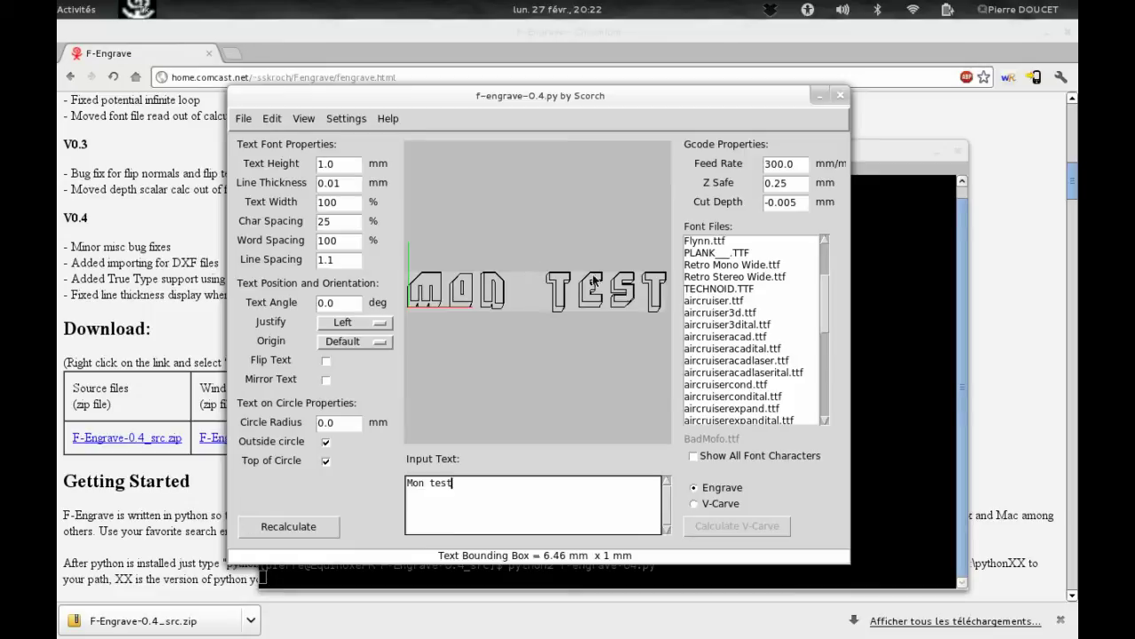
click(738, 326)
click(297, 526)
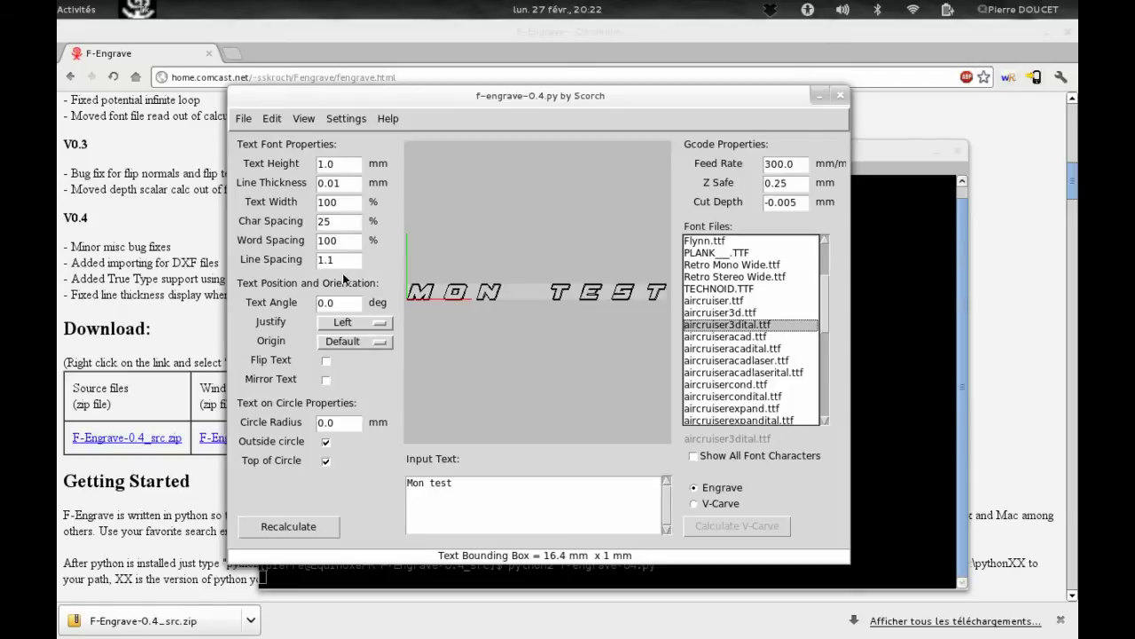
Step: Try a text angle of 50 degrees in the preview and reset the angle to 0
drag(348, 305, 251, 300)
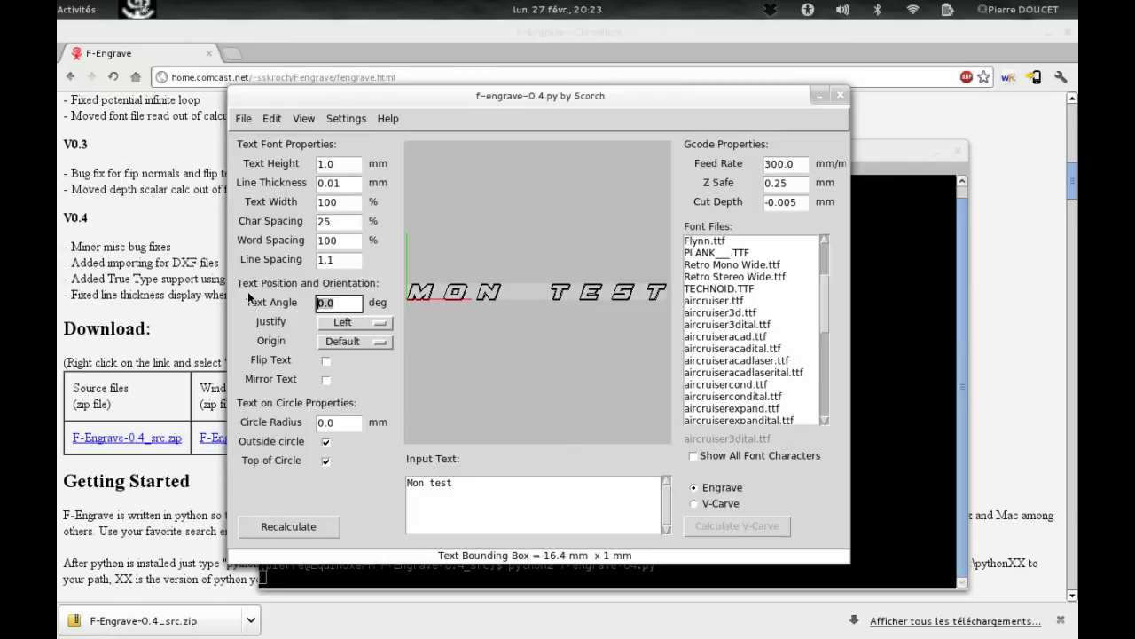
text(50)
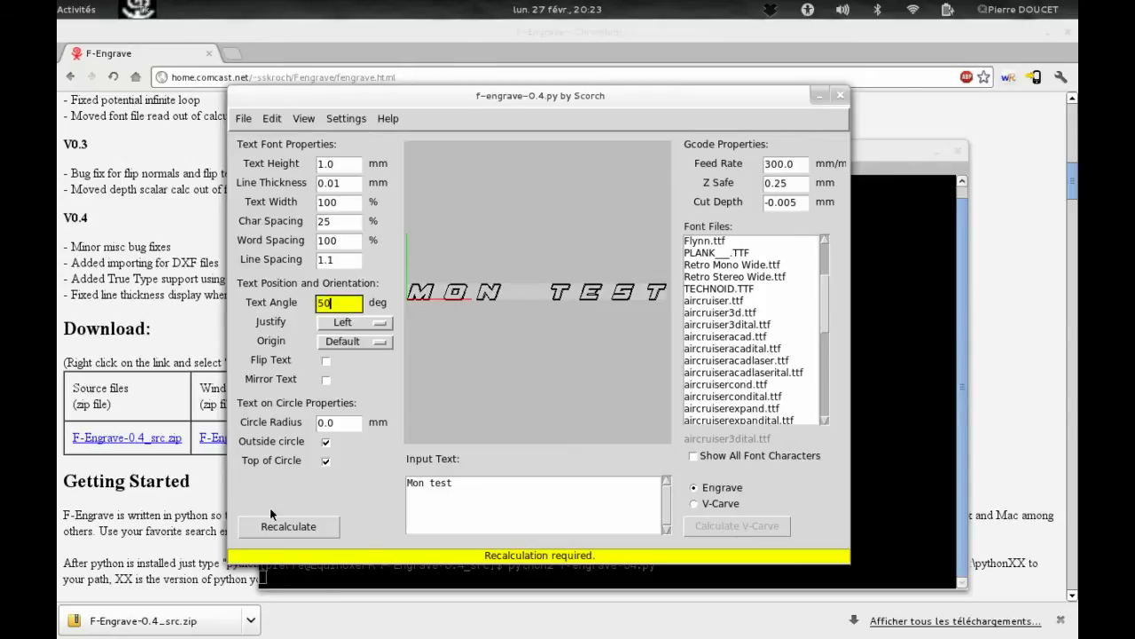
click(292, 526)
drag(343, 304, 231, 299)
text(0)
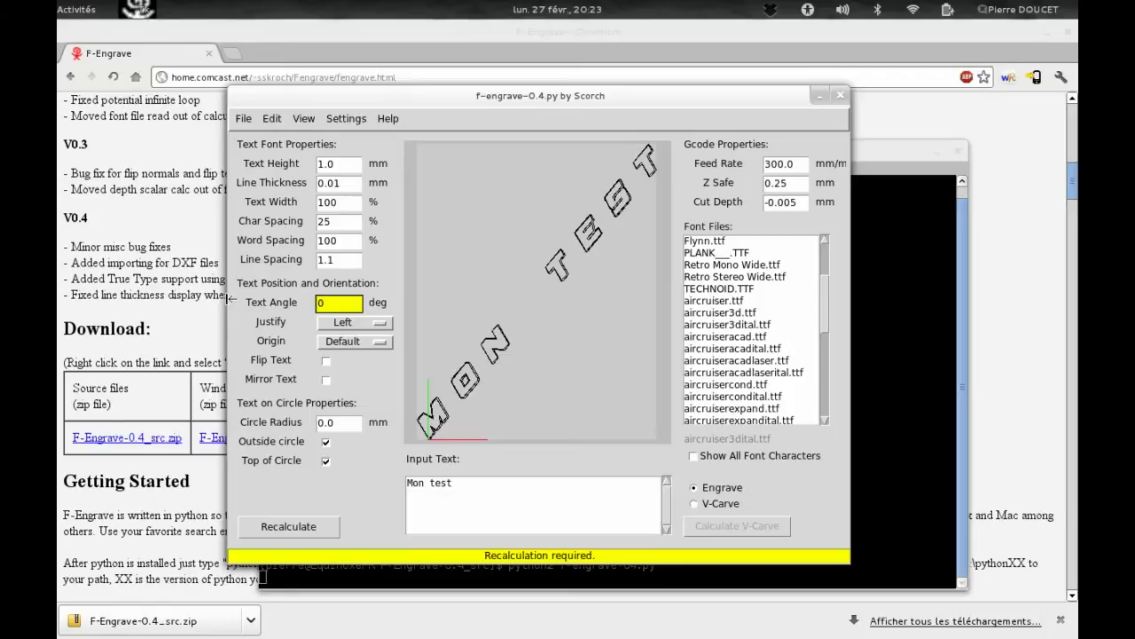
click(288, 526)
Step: Open the DXF file lagrottedubarbu.dxf from the parent lagrottedubarbu folder and accept the DXF message
click(249, 121)
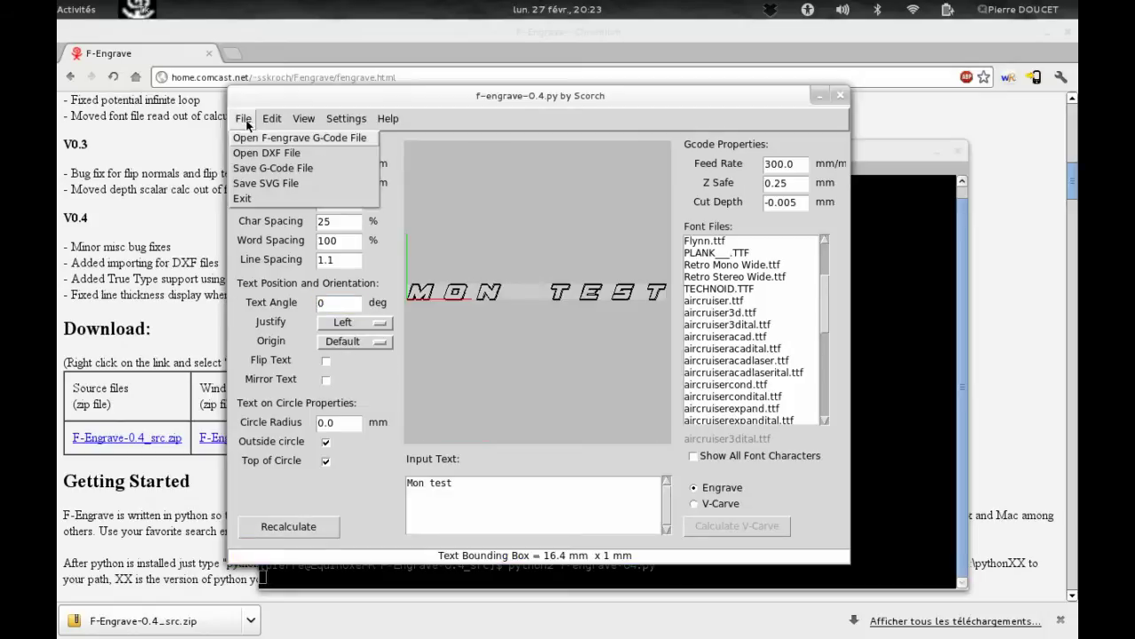
click(264, 151)
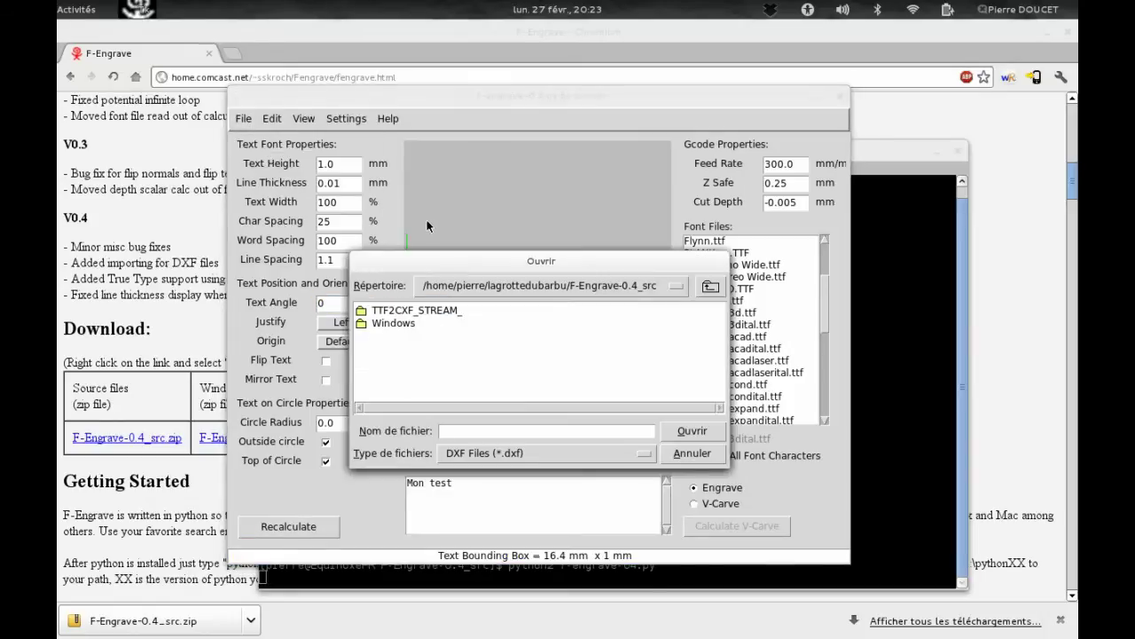
click(710, 285)
click(388, 323)
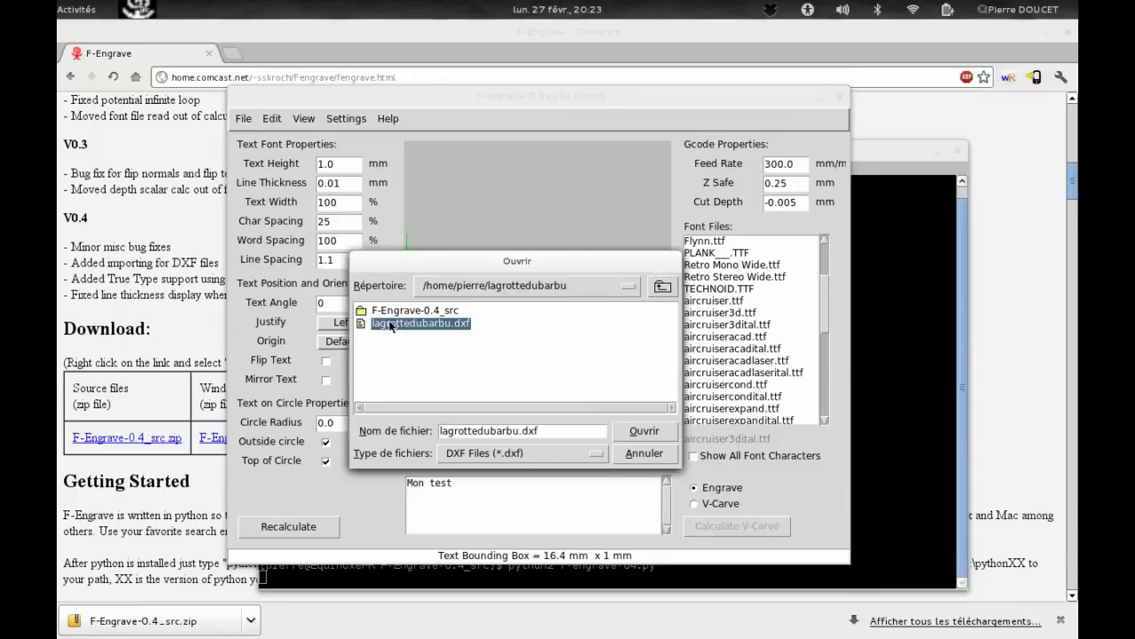
click(645, 431)
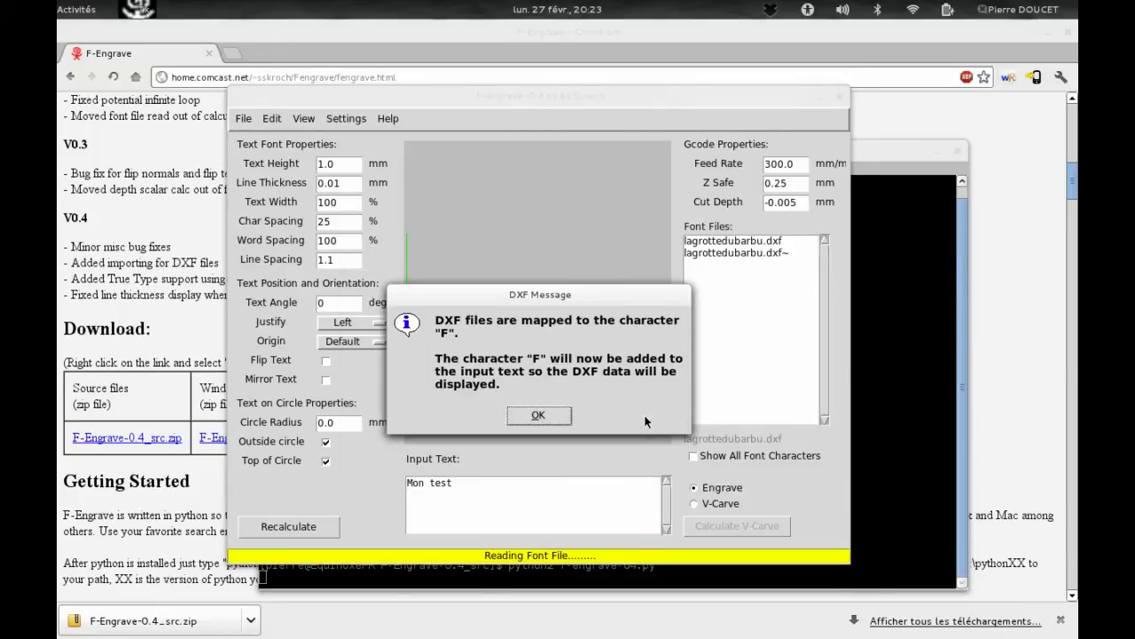
click(549, 414)
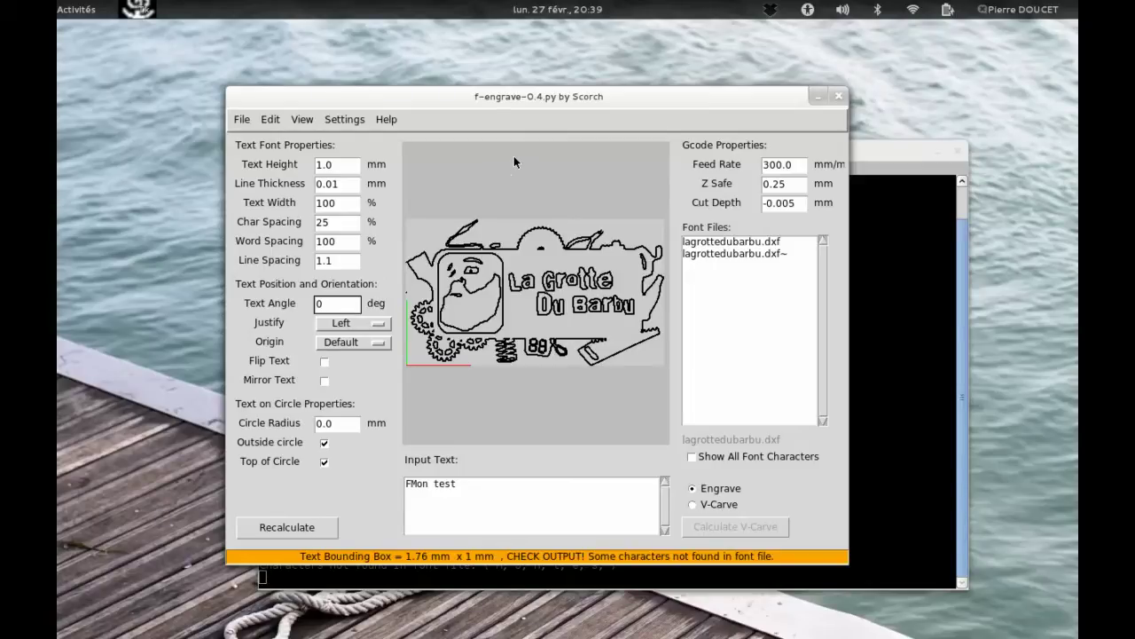
Step: Set the text height to 30 mm and recalculate the logo
click(353, 164)
double_click(354, 166)
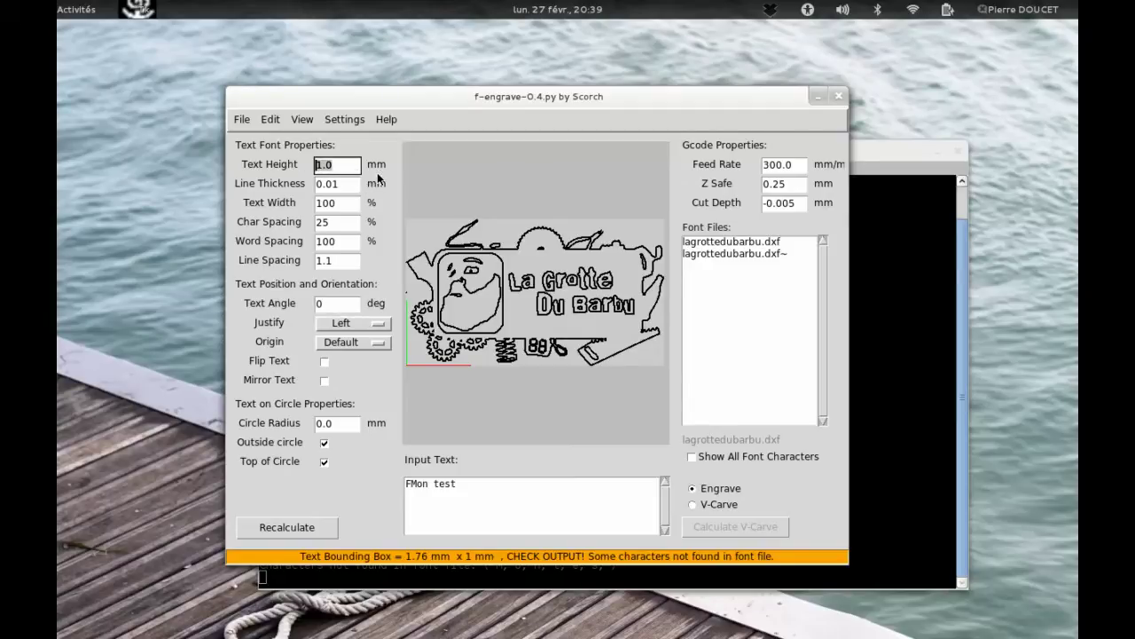
text(30)
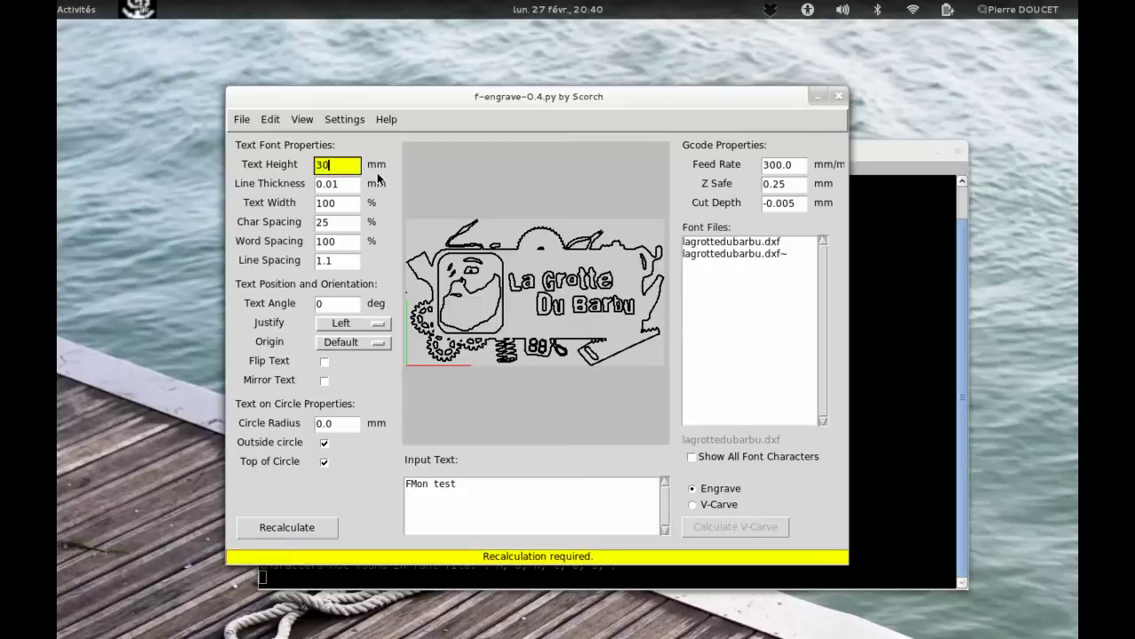
click(330, 525)
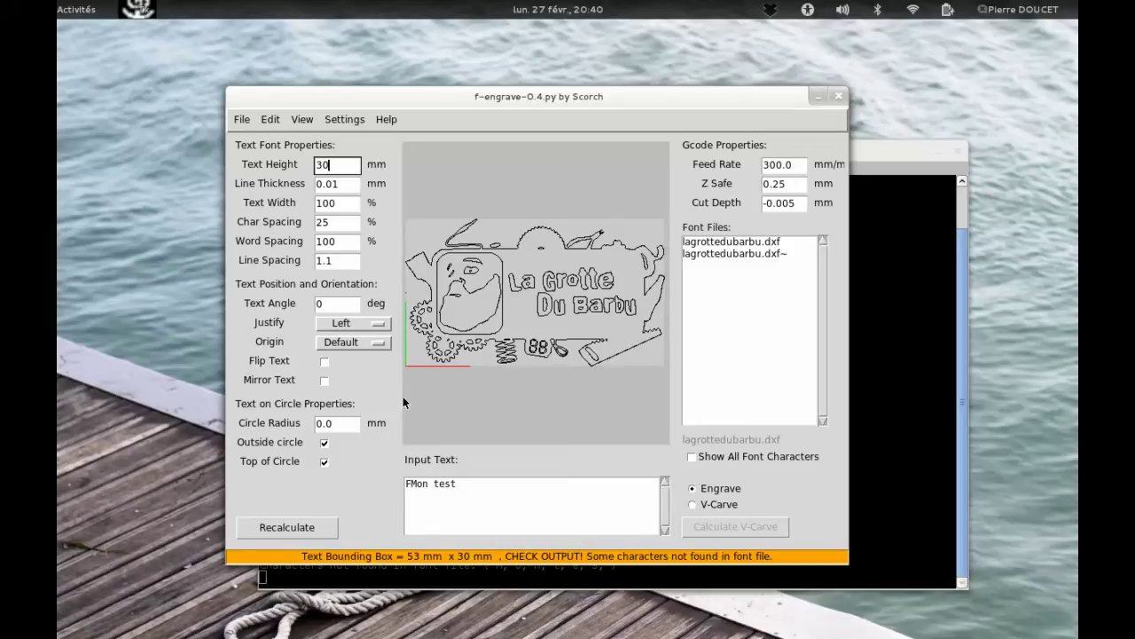
Step: Review the general settings, including units, offsets, G-code header and postscript, and close them
click(344, 119)
click(359, 136)
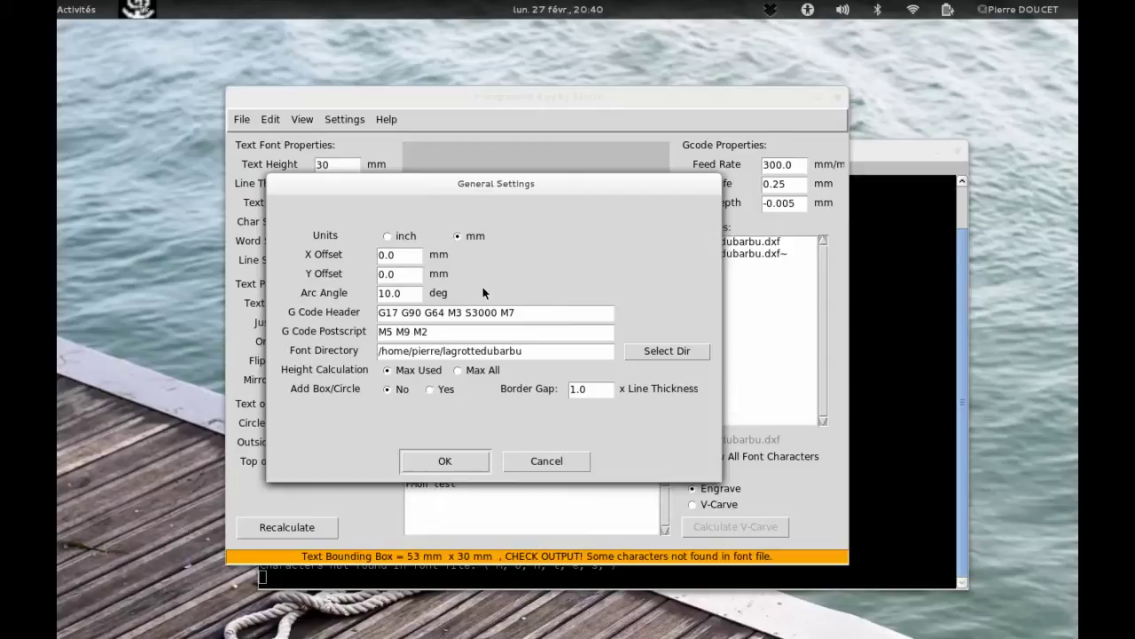
click(525, 460)
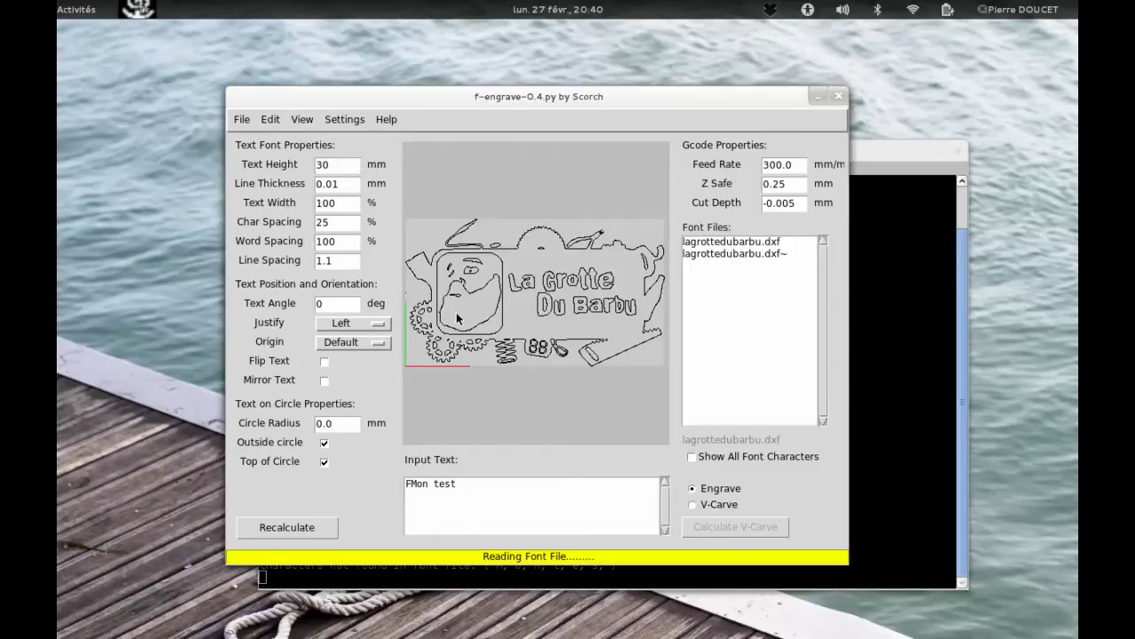
Step: Set the V-bit diameter to 3 mm in the V-carve settings and apply them
click(346, 119)
click(364, 155)
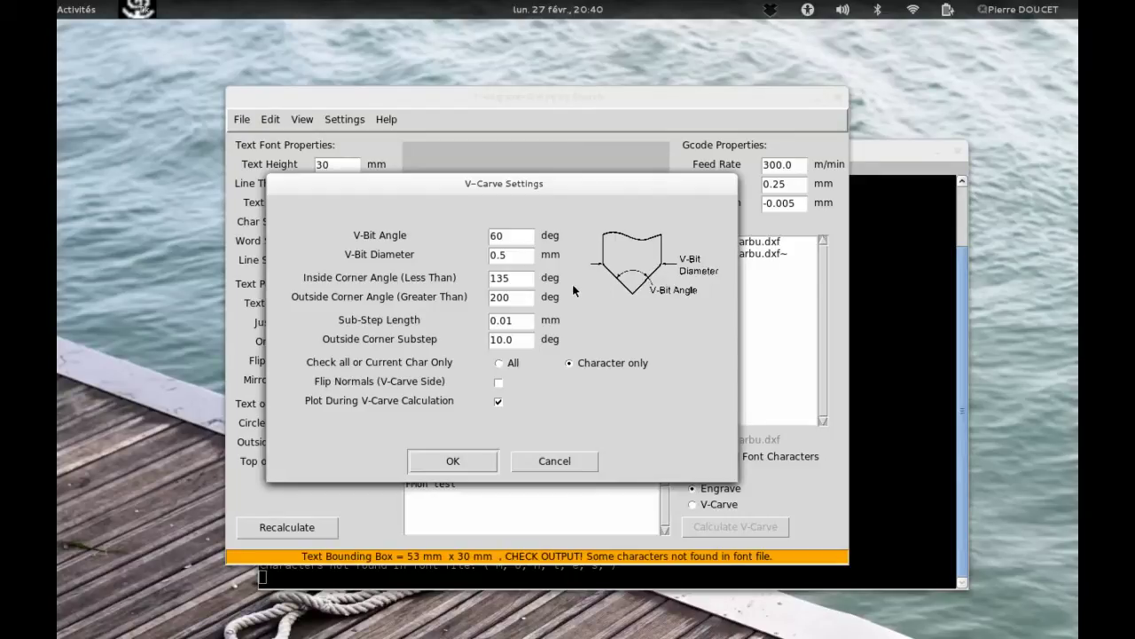
click(515, 238)
key(Tab)
text(3)
key(Tab)
click(468, 463)
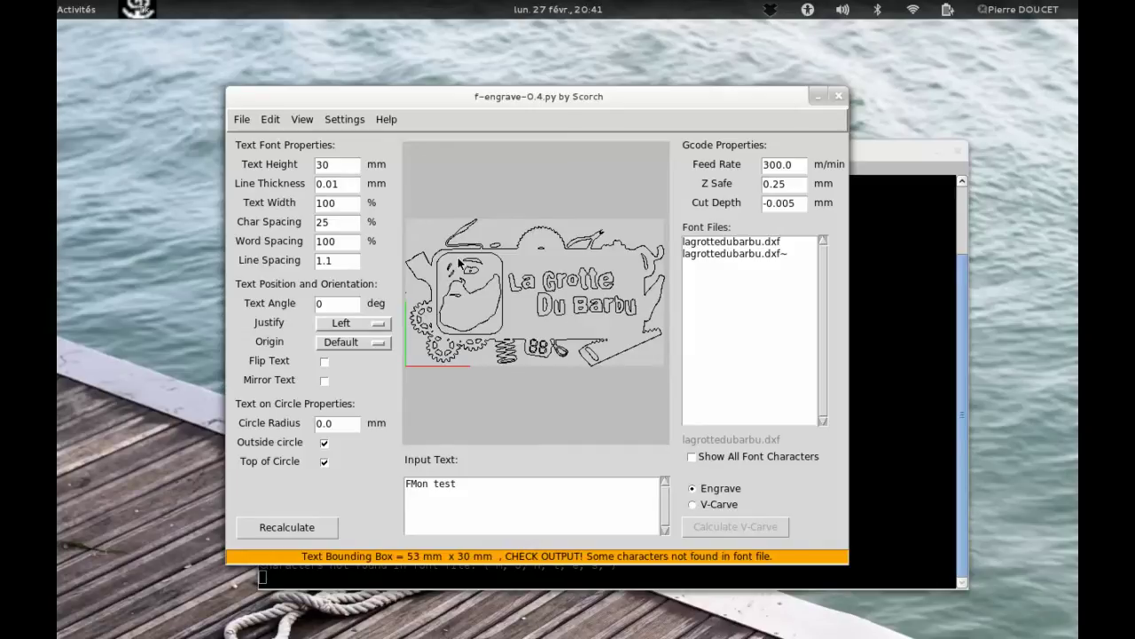
Step: Mirror the logo and set its origin to Bot-Left
click(325, 381)
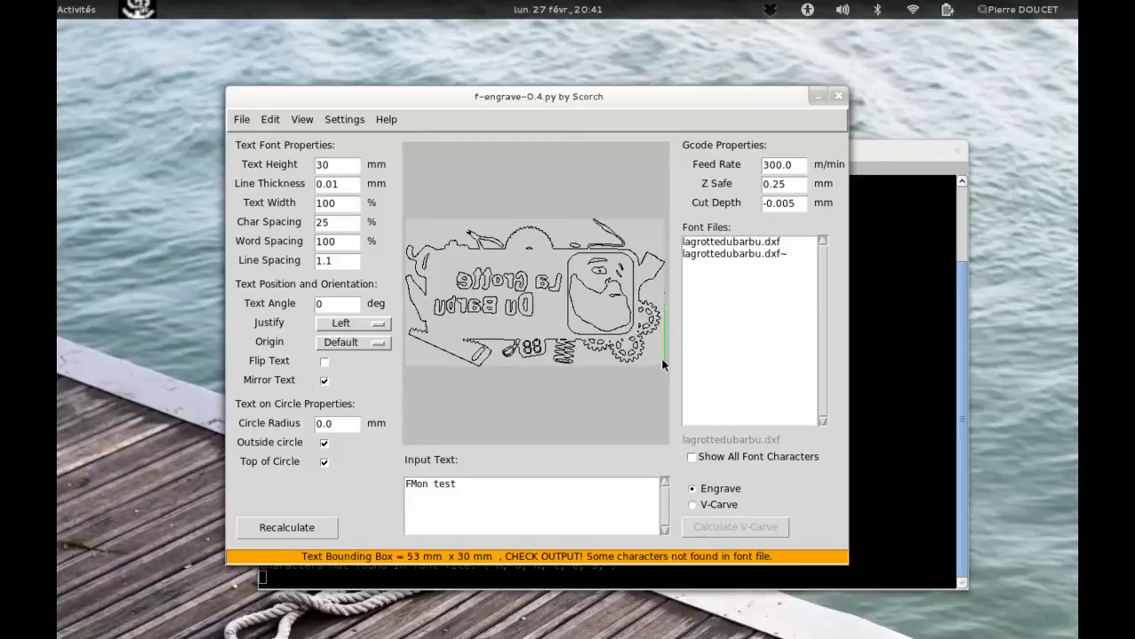
click(348, 344)
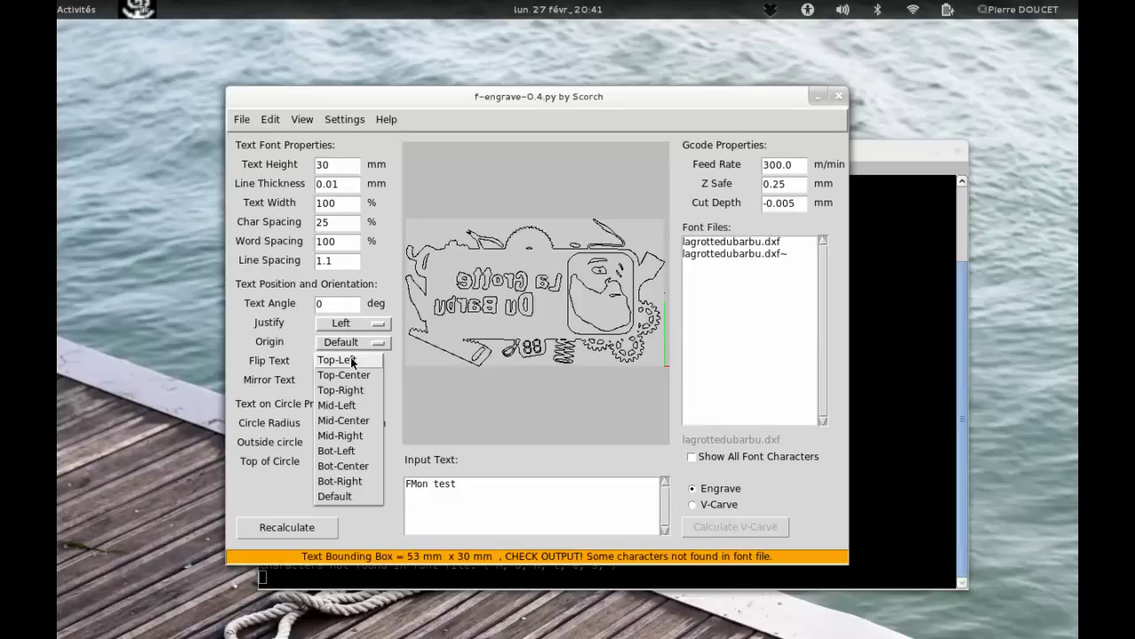
click(347, 452)
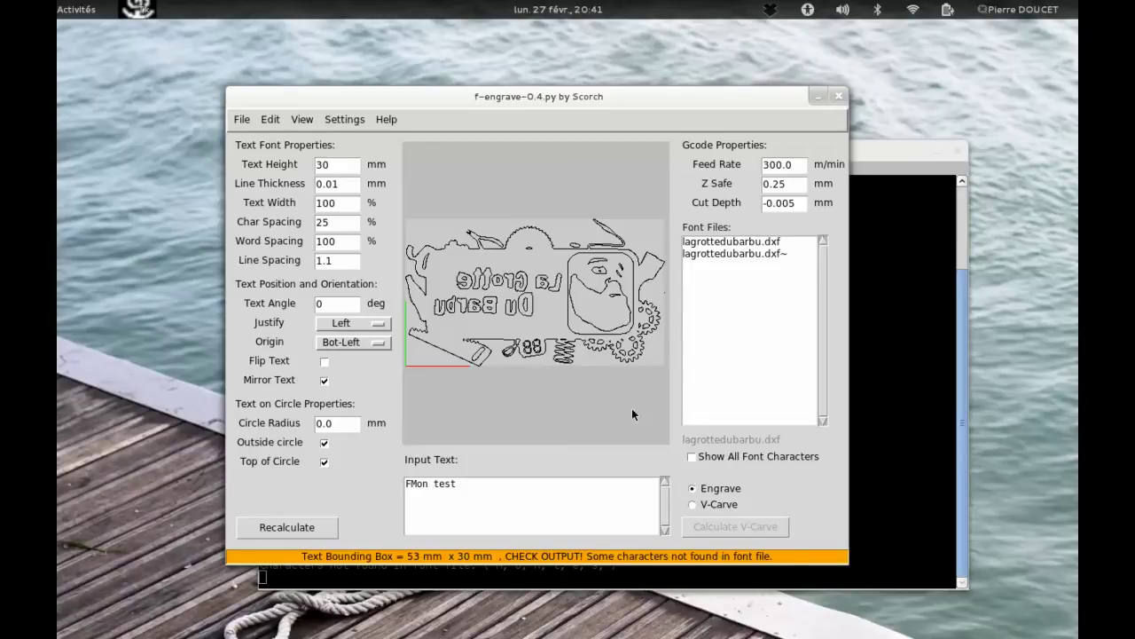
Step: Switch the job to V-Carve, reduce the input text to the single character F, and recalculate the logo
click(691, 505)
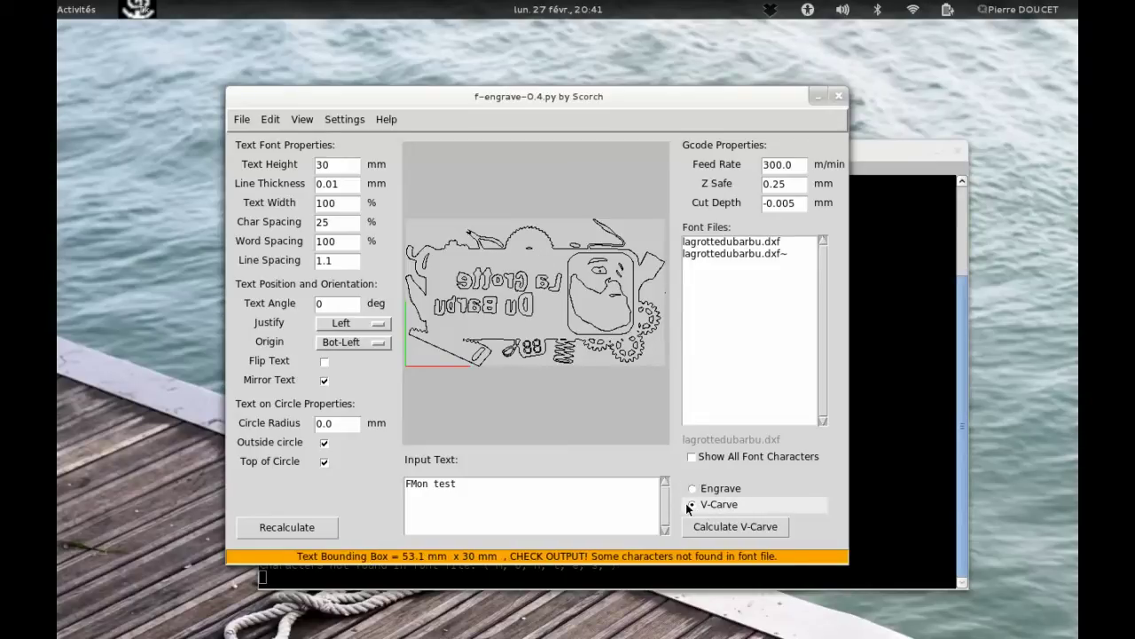
drag(459, 498, 411, 481)
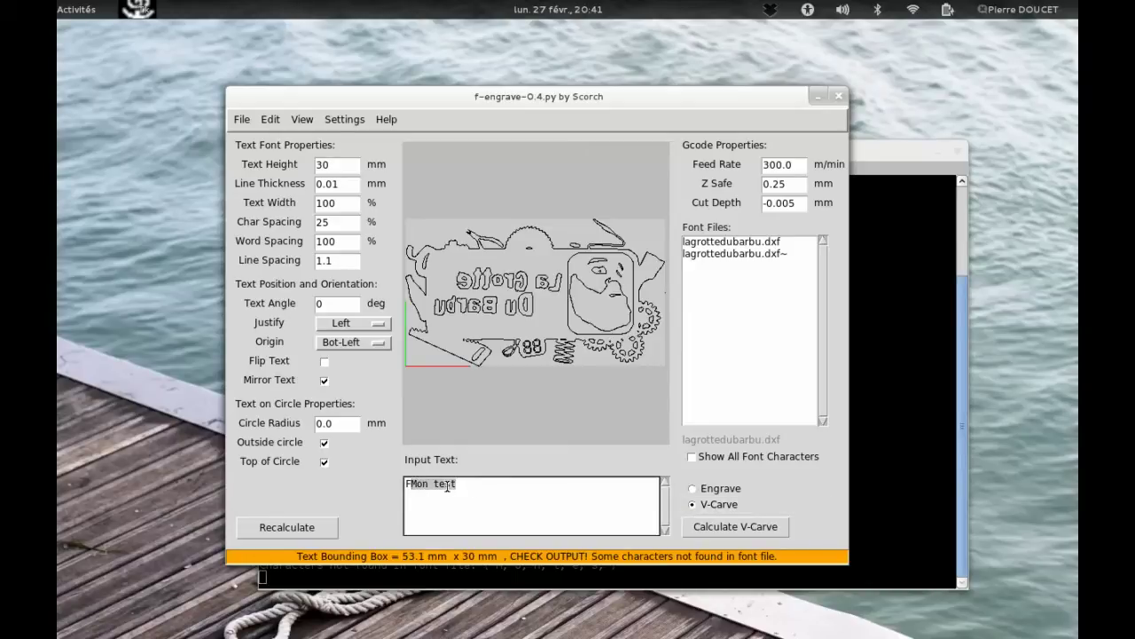
key(BackSpace)
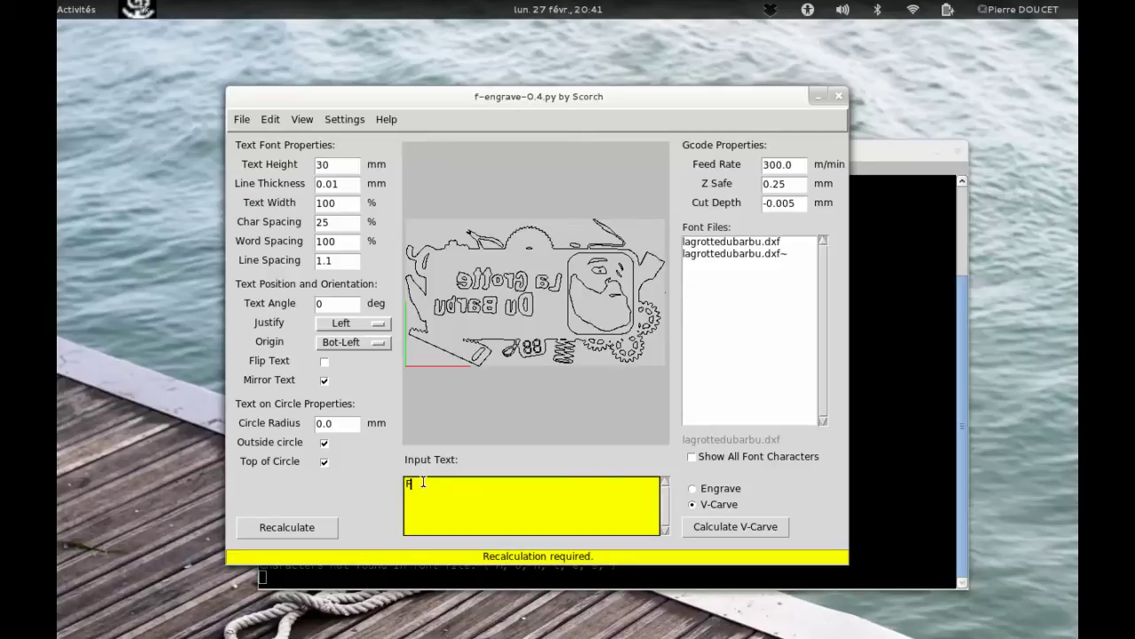
click(304, 528)
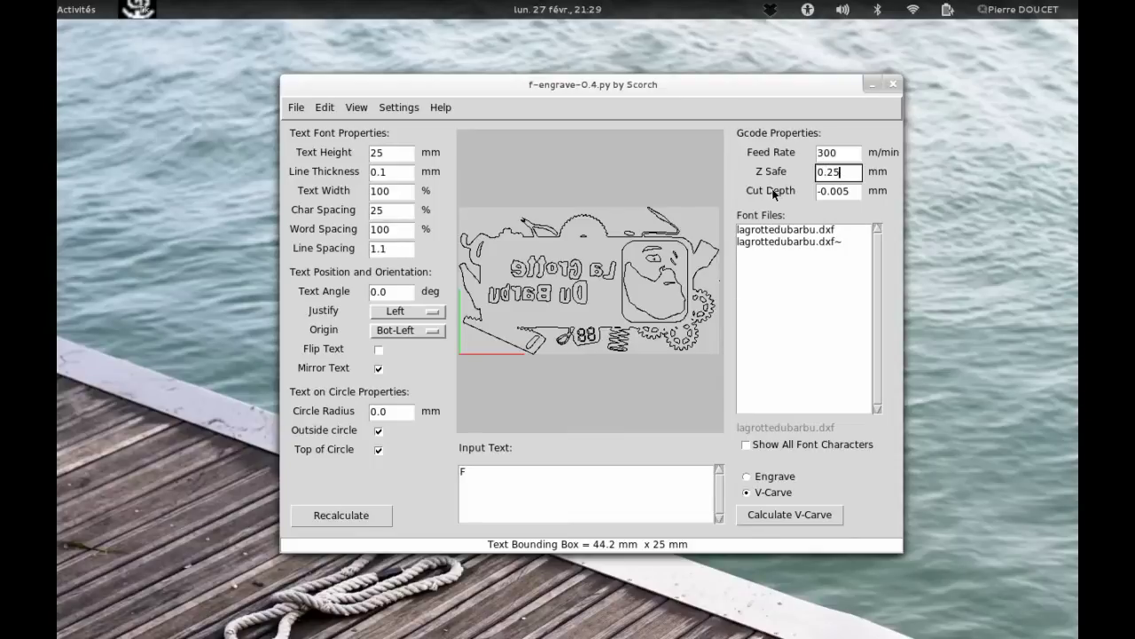
Step: Set the cut depth to -0.5 mm, recalculate the logo, and calculate its V-carve toolpath
click(855, 192)
key(BackSpace)
key(BackSpace)
key(BackSpace)
key(BackSpace)
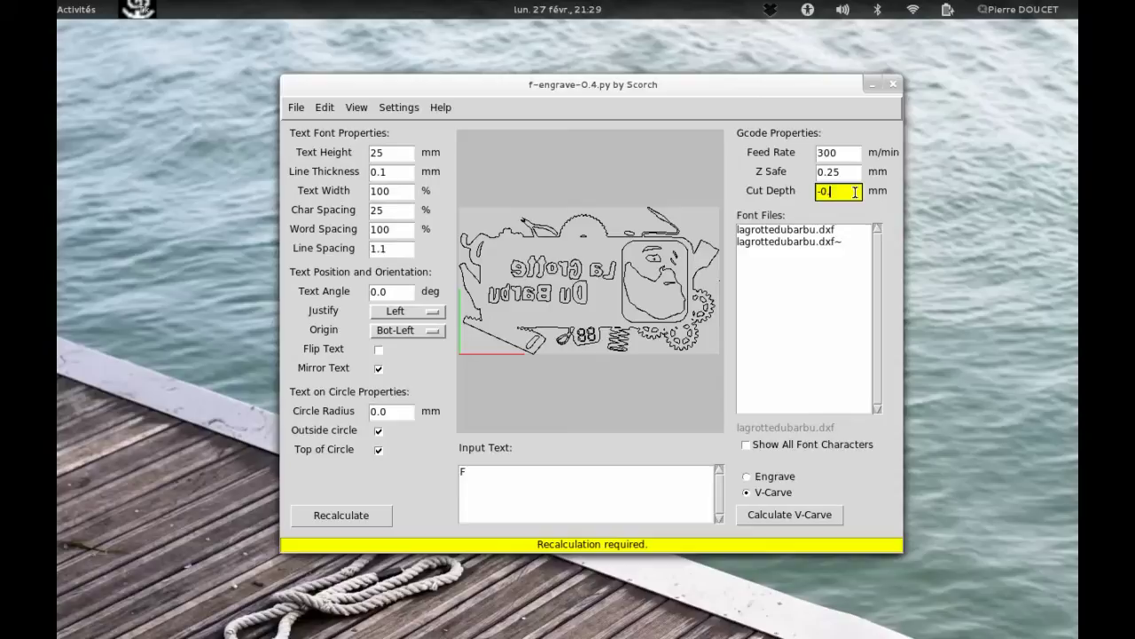
text(.5)
click(381, 518)
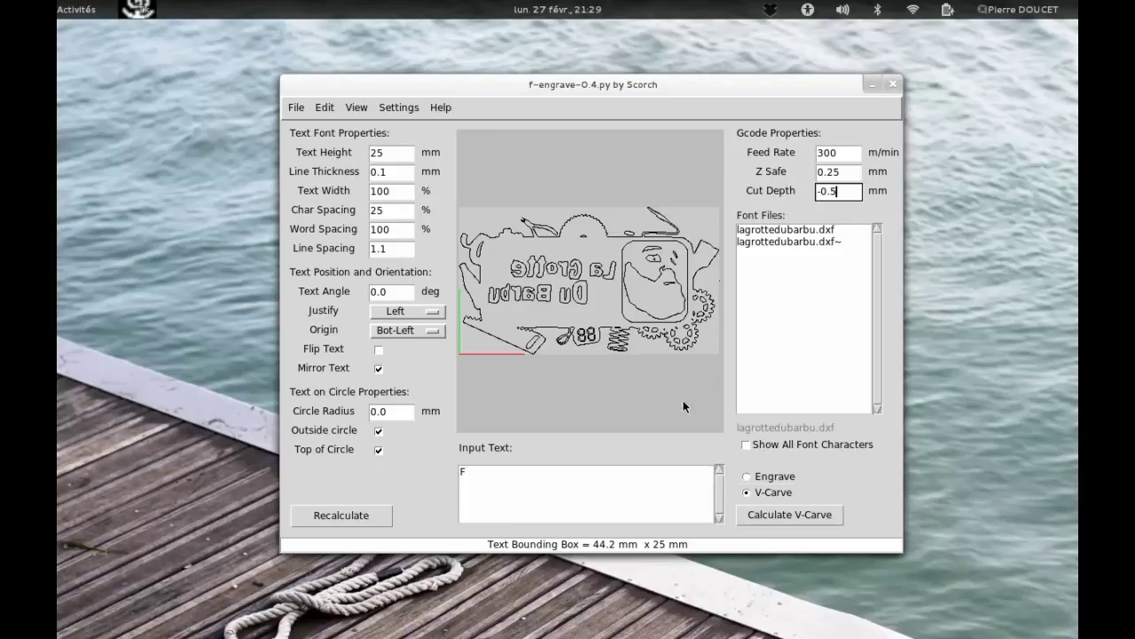
click(791, 515)
click(784, 515)
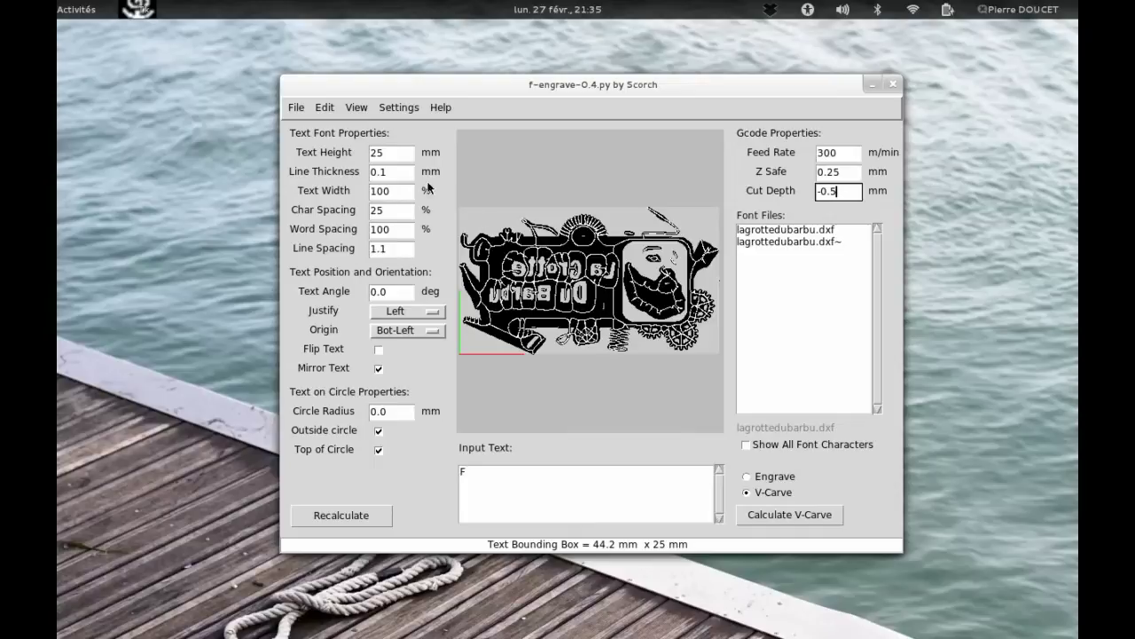
Step: Save the G-code as lagrottedubarbu.ngc in the lagrottedubarbu folder of the home directory
click(296, 108)
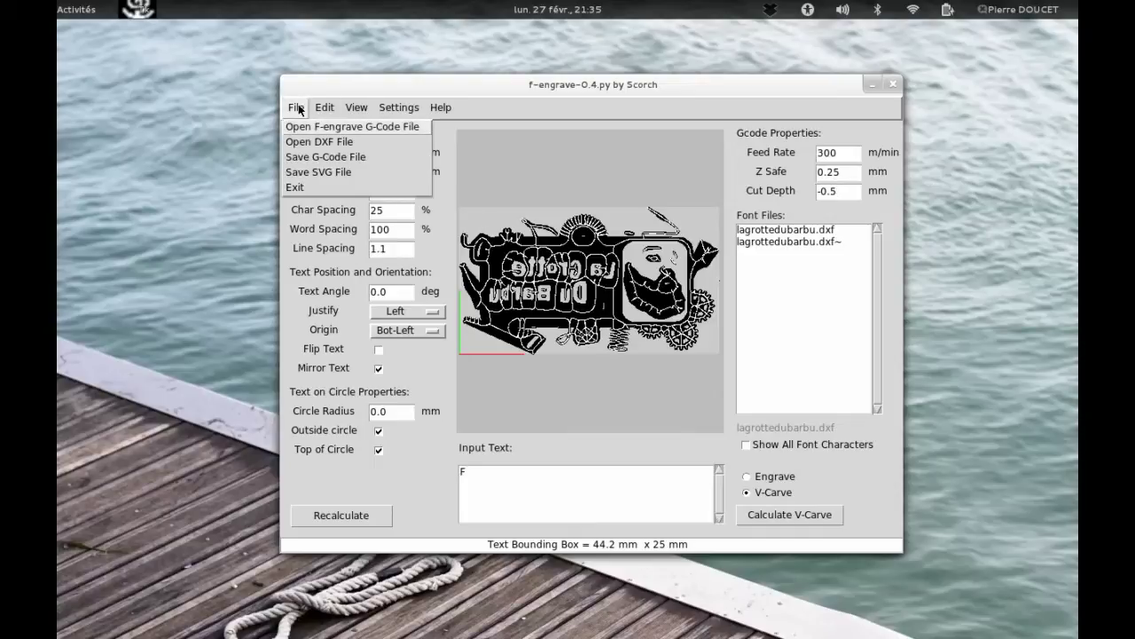
click(328, 157)
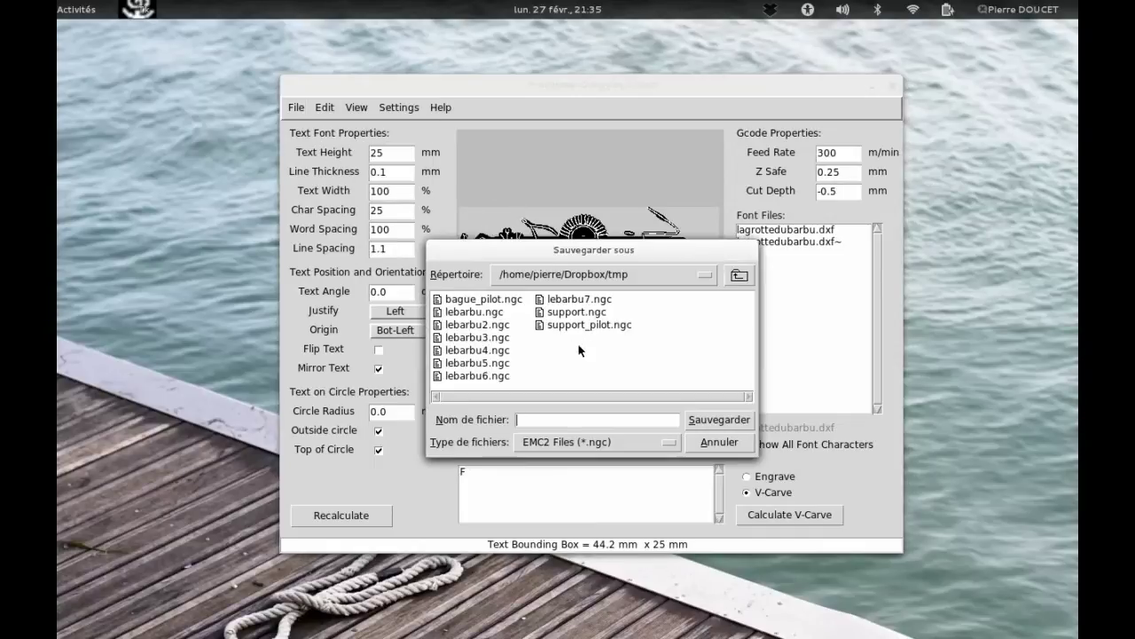
click(738, 275)
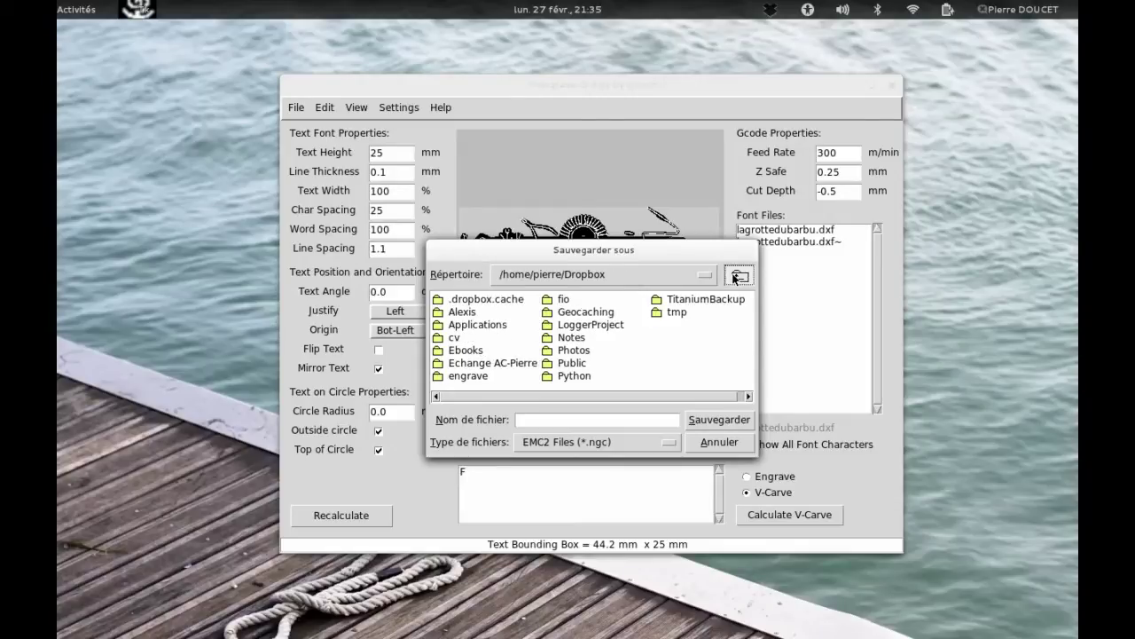
click(737, 276)
drag(535, 399, 733, 385)
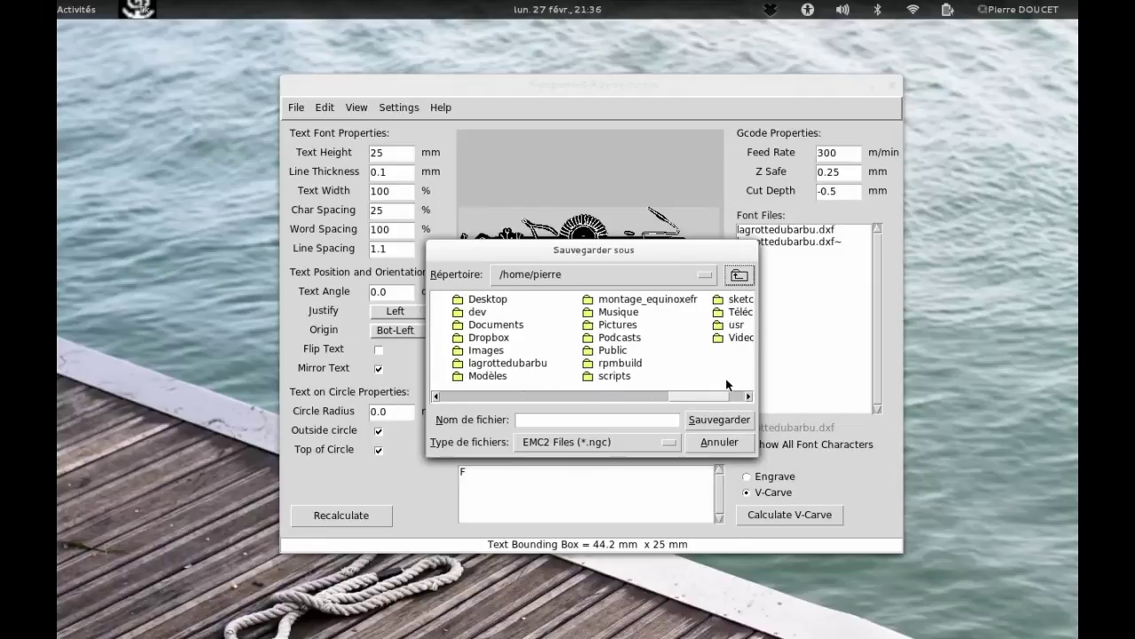
double_click(507, 363)
click(542, 418)
text(lagrotte)
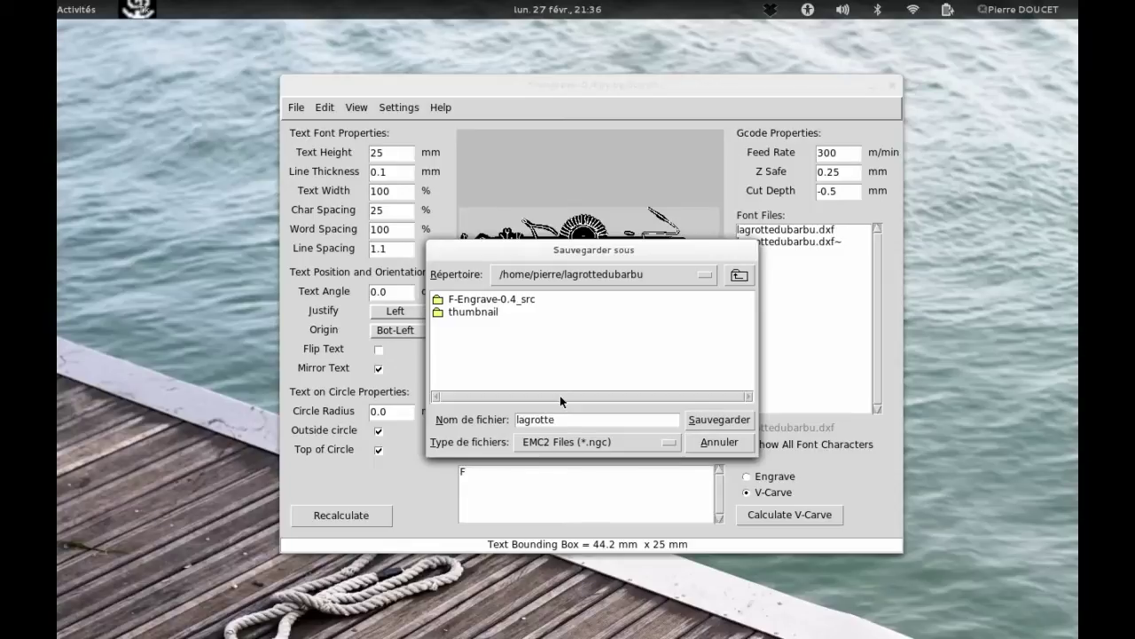
text(bu.ngc)
click(727, 417)
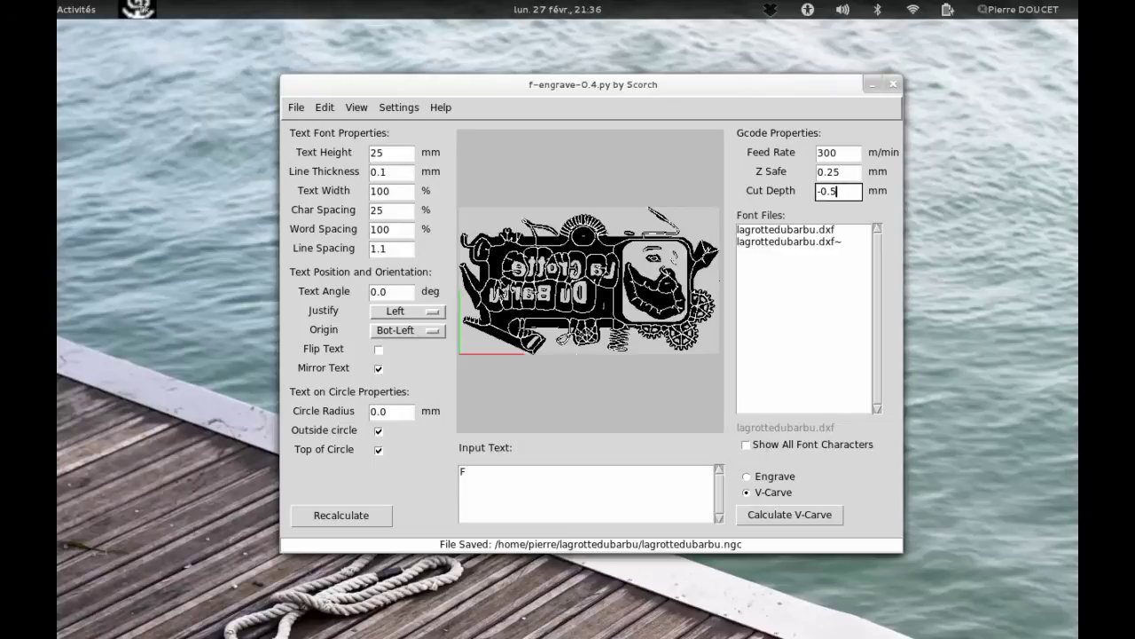
Step: Exit the engraving program and confirm closing it
click(308, 107)
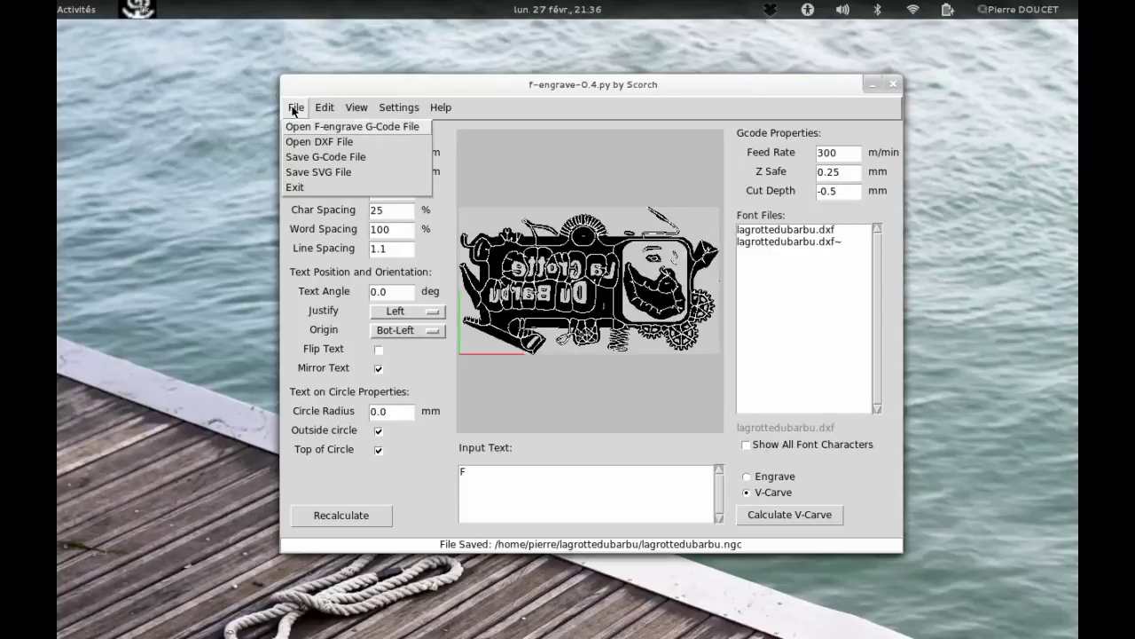
click(314, 188)
click(556, 376)
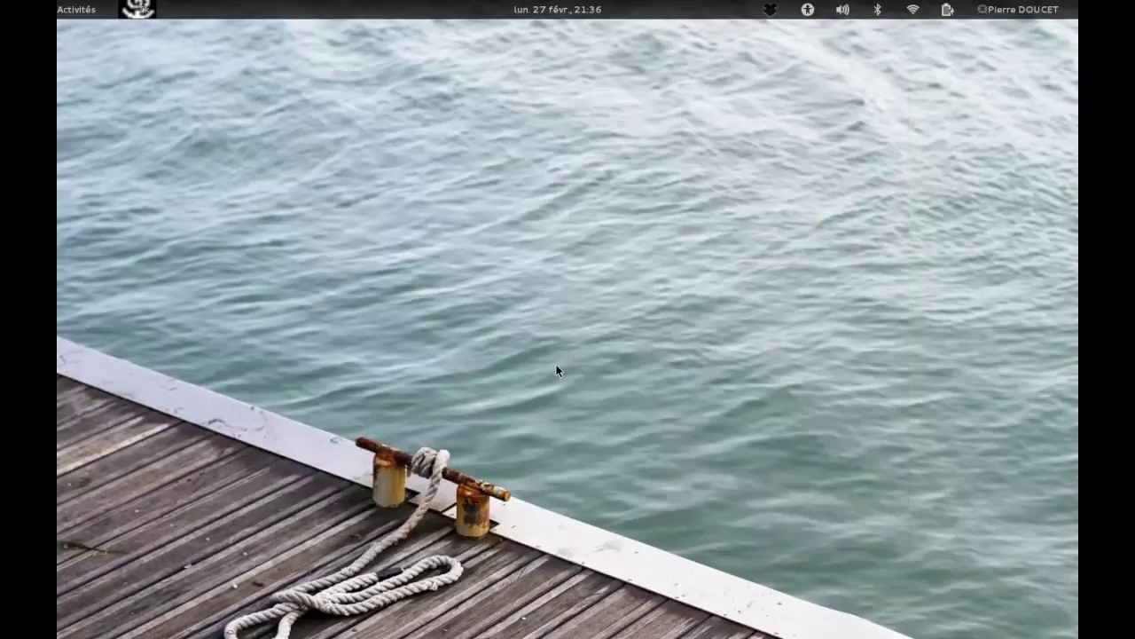